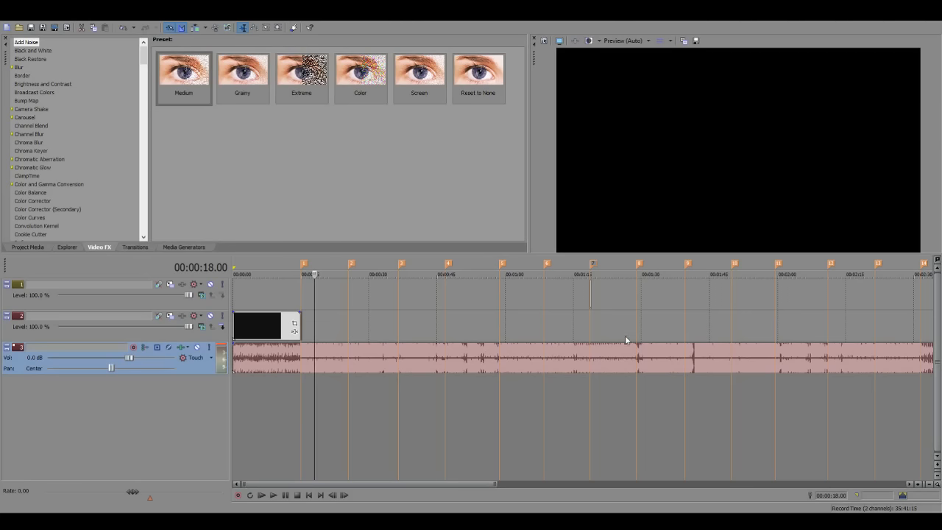
Try placing three extra markers at different points along the timeline.
scroll(394, 392, up, 2)
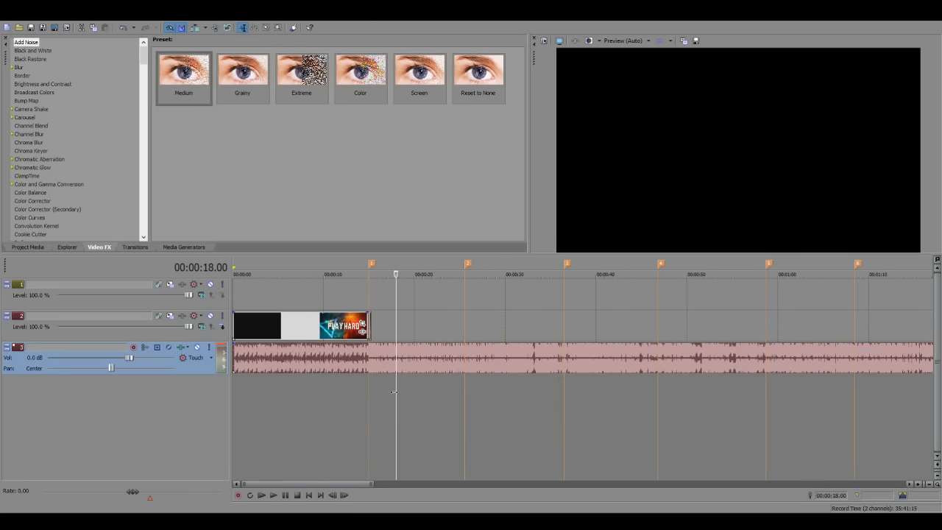
click(370, 398)
click(466, 406)
click(402, 428)
key(m)
click(439, 428)
key(m)
click(514, 437)
key(m)
click(553, 443)
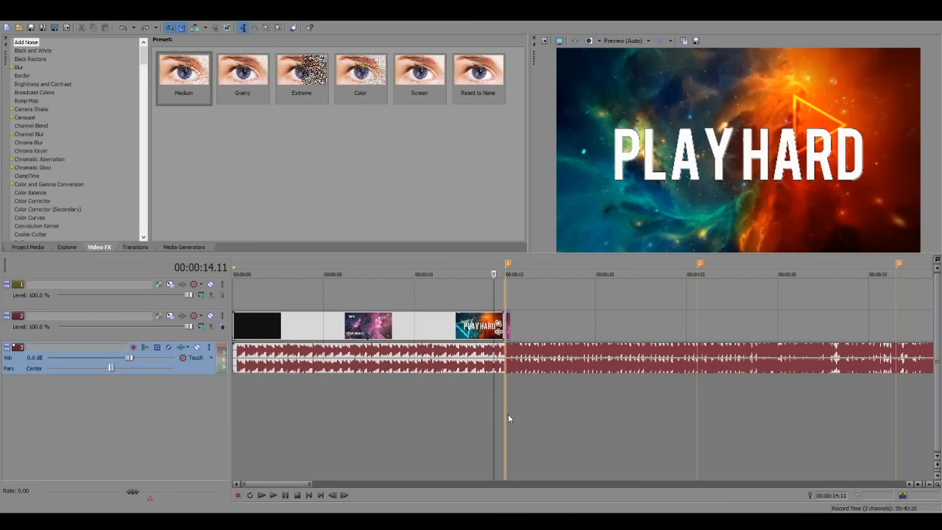
Select the time range between markers 1 and 2, from 00:00:15.00 to 00:00:25.17.
drag(508, 416, 515, 414)
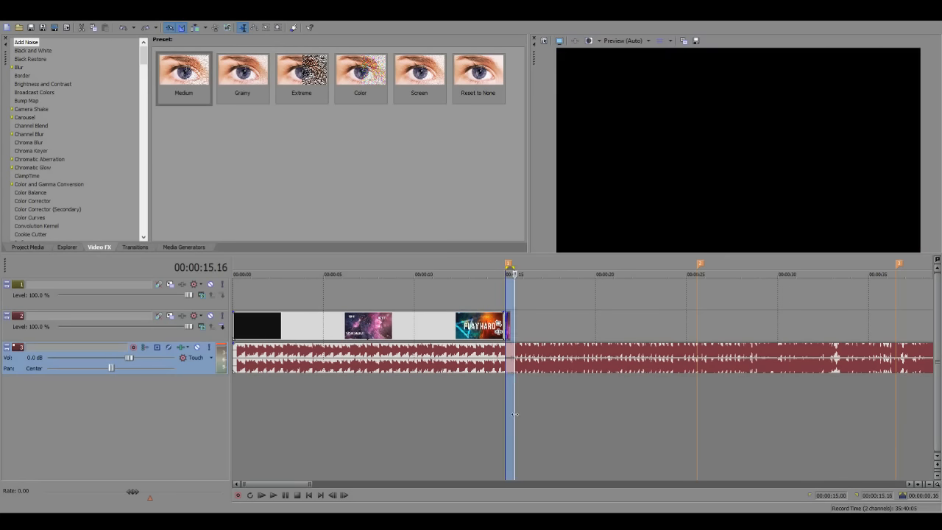
drag(515, 414, 695, 450)
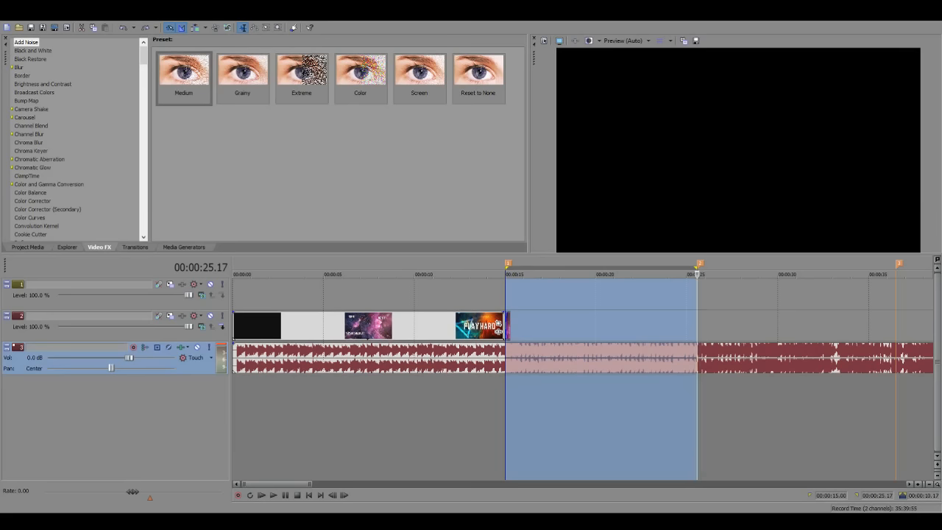
scroll(664, 303, down, 2)
scroll(664, 304, down, 2)
scroll(479, 292, up, 2)
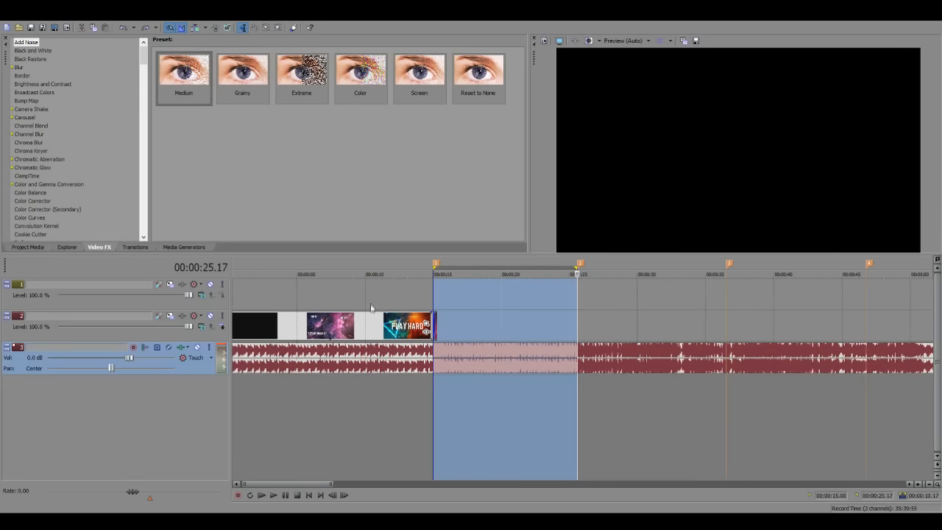
scroll(467, 269, up, 1)
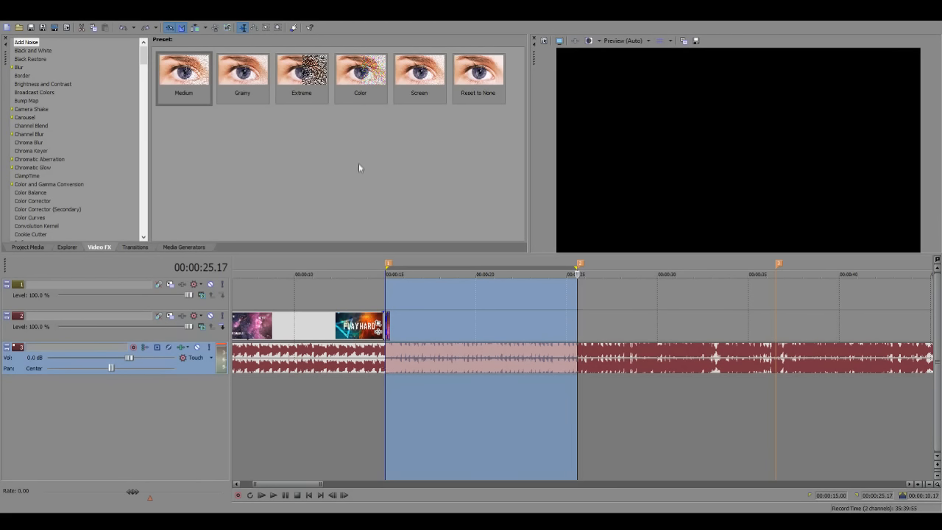
Play the song between markers 1 and 2 and across marker 2 to check the transition between the two parts.
key(space)
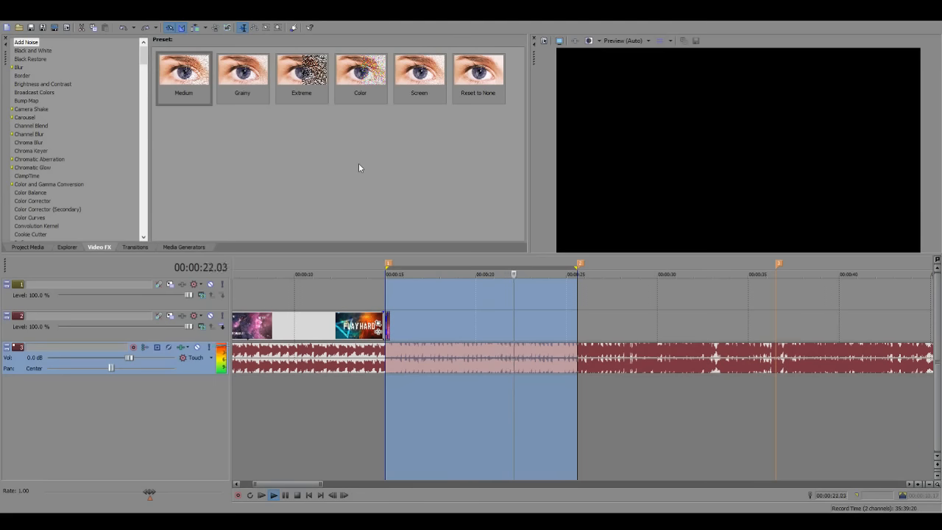
click(575, 426)
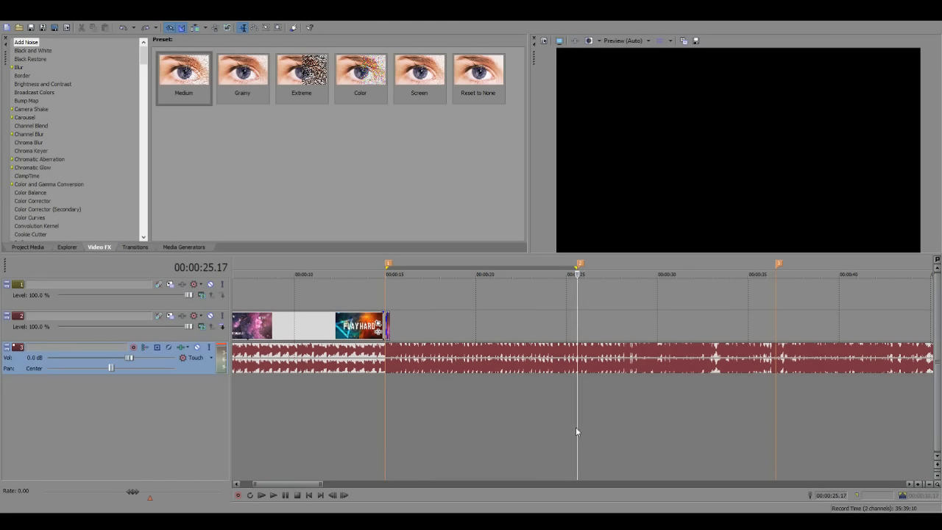
key(space)
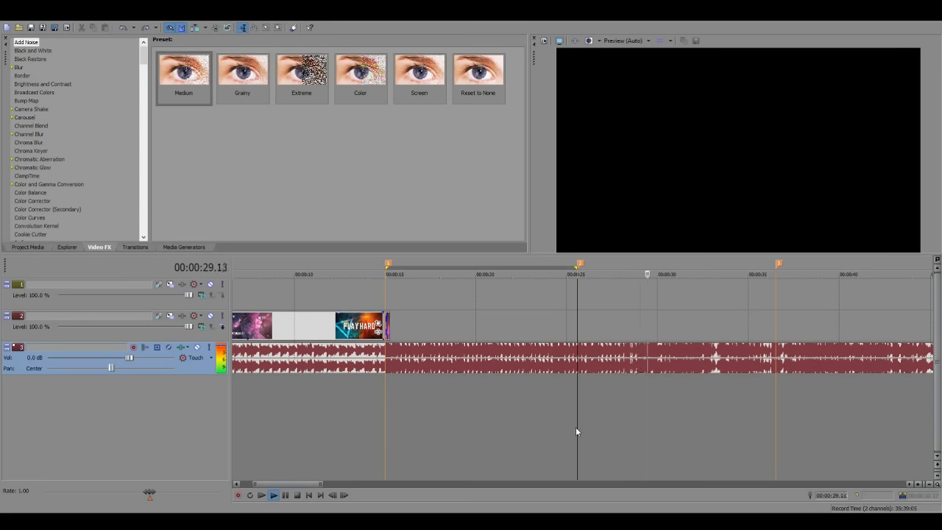
key(space)
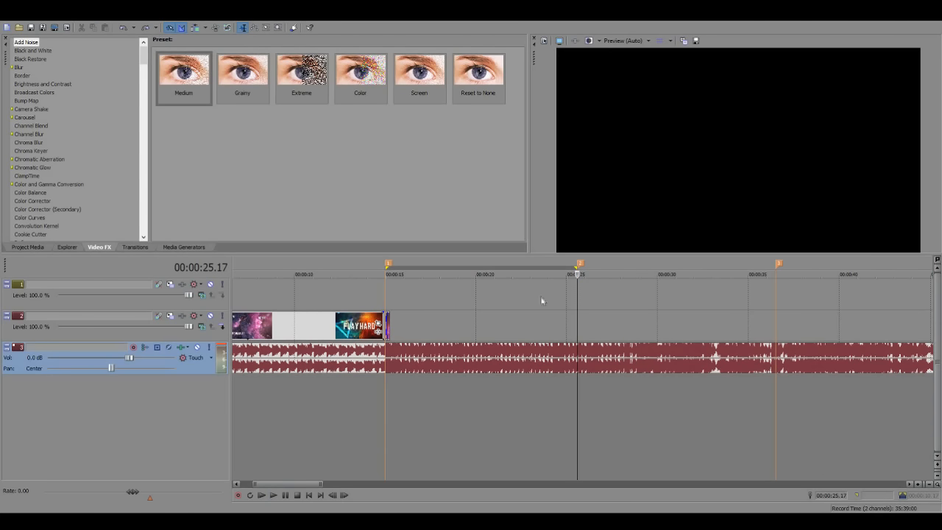
key(space)
key(space)
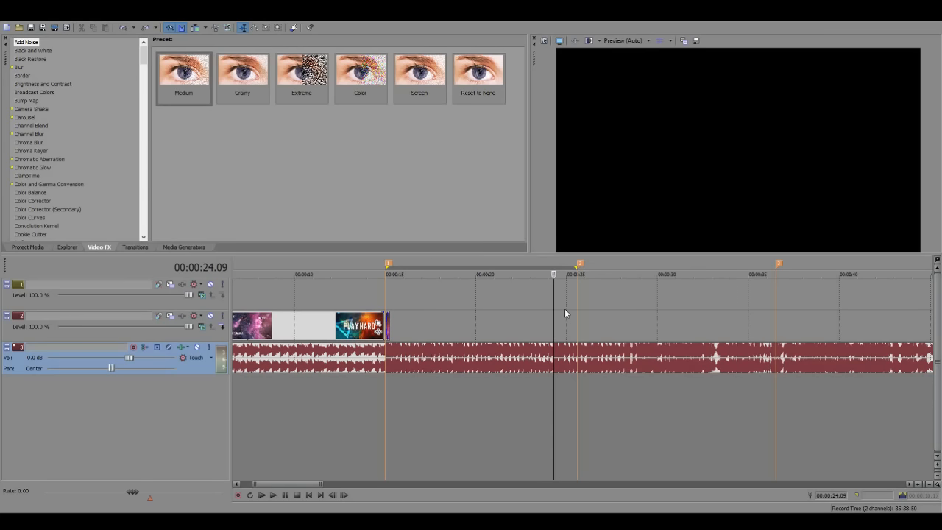
key(space)
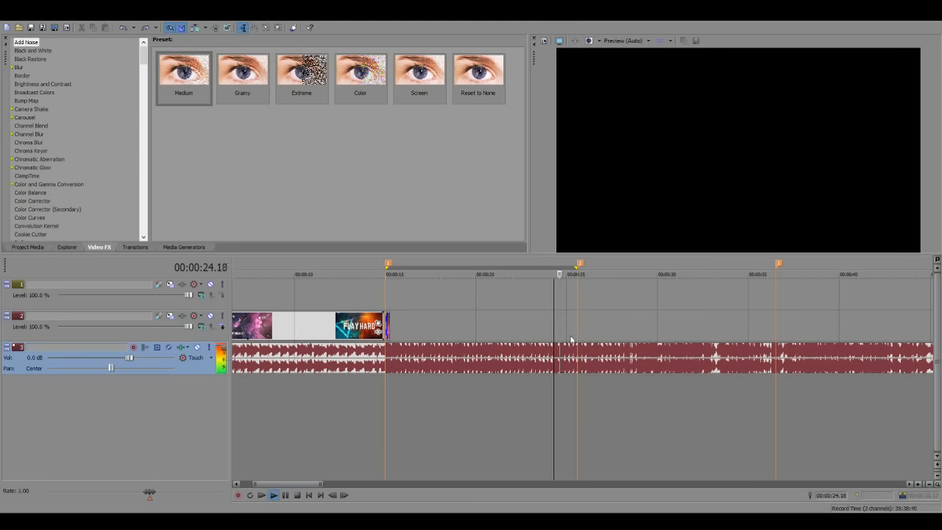
key(space)
click(577, 331)
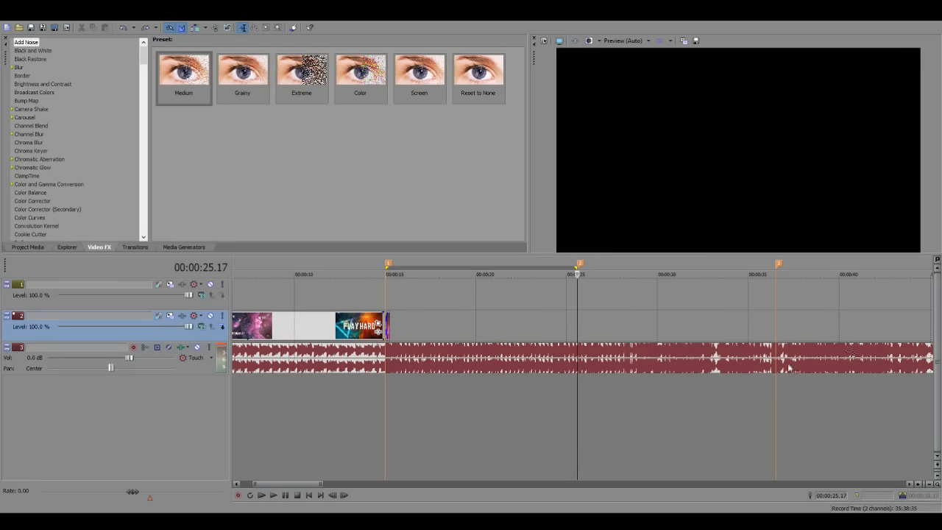
Try splitting the song's audio at marker 3, at 00:00:36.15.
click(782, 367)
scroll(782, 368, down, 2)
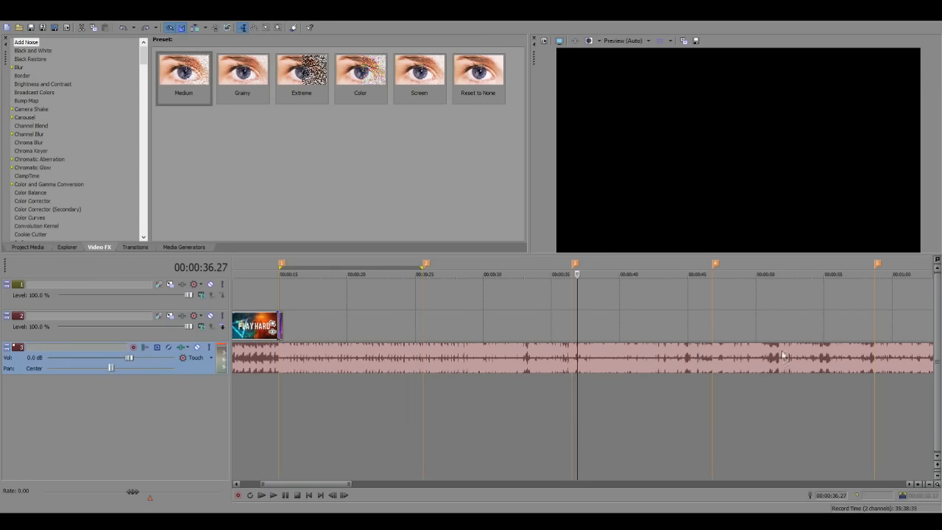
scroll(783, 357, up, 4)
scroll(708, 364, up, 1)
click(562, 364)
key(s)
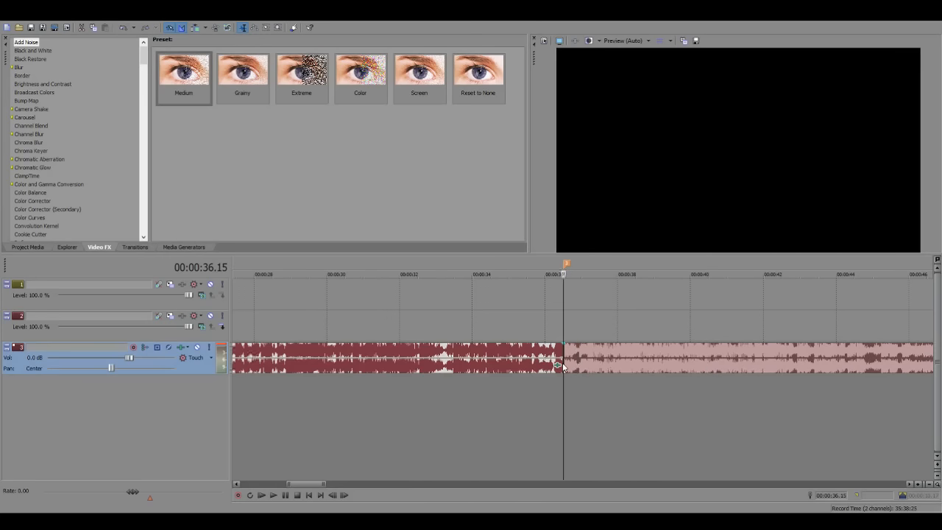
Play the song from just before marker 3 to hear how the split sounds.
click(545, 424)
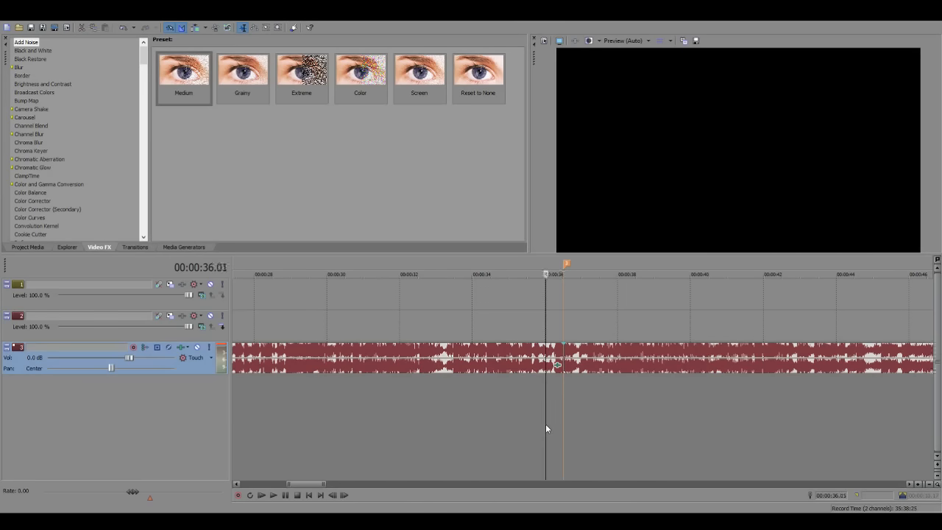
key(space)
key(space)
click(555, 422)
key(space)
key(space)
key(ctrl+a)
key(space)
key(space)
Try the split at marker 3 again and examine the short fades at the cut.
click(565, 355)
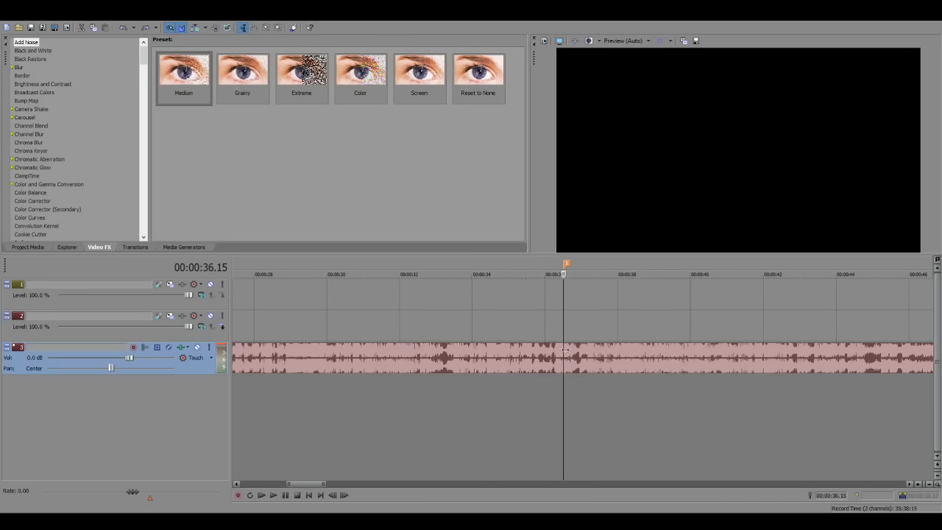
key(s)
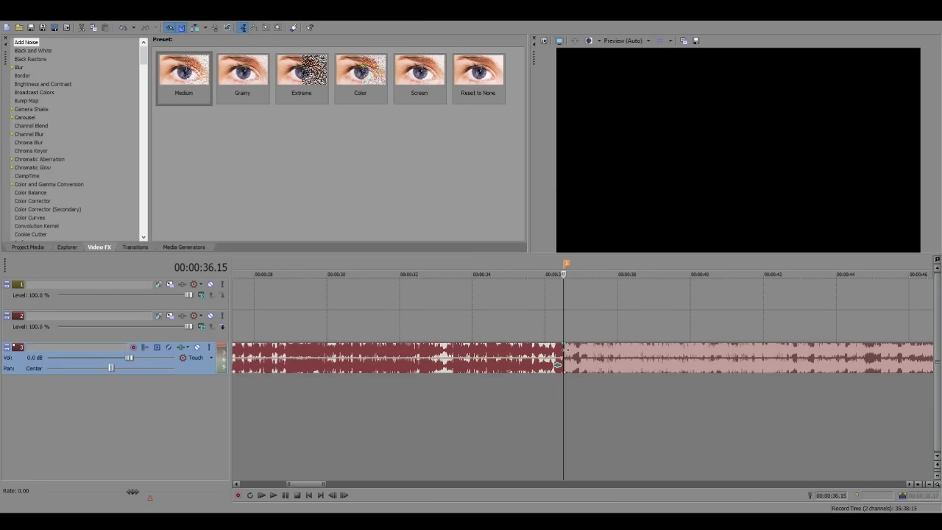
scroll(586, 375, up, 10)
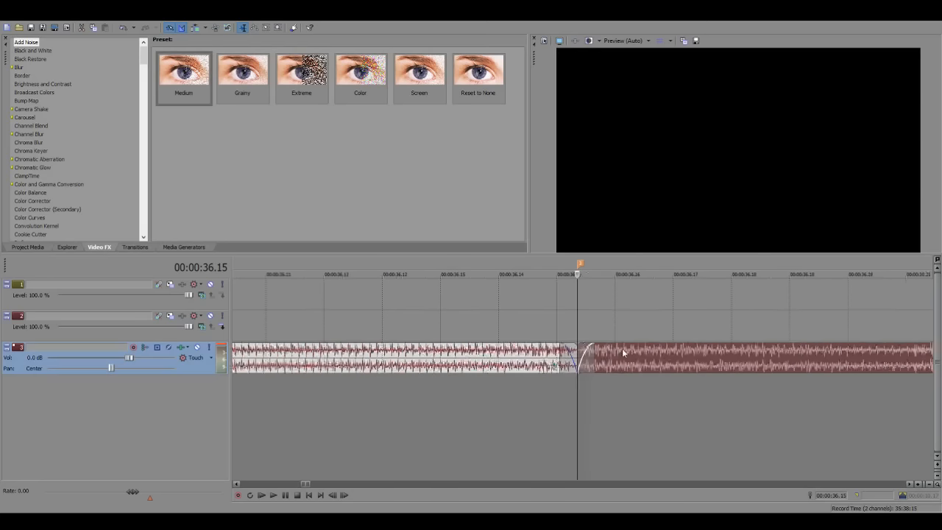
scroll(622, 349, down, 10)
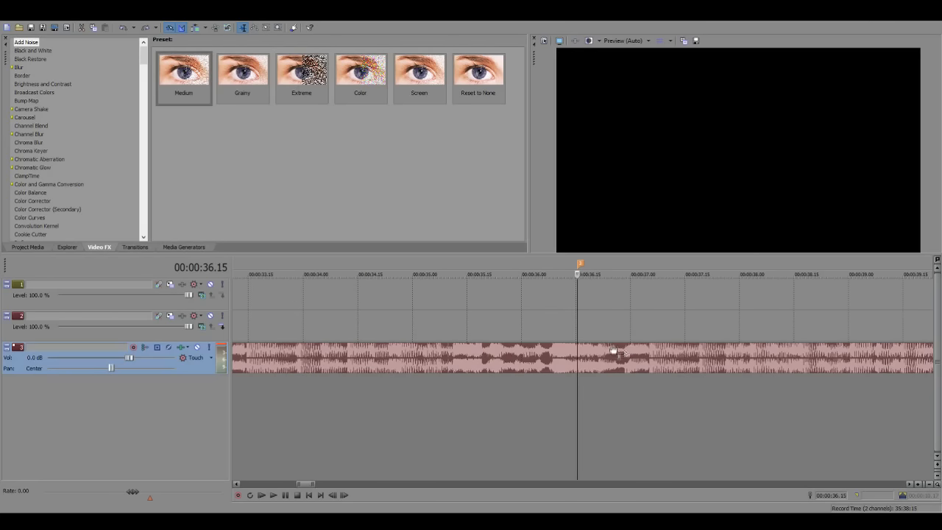
scroll(425, 430, down, 7)
scroll(425, 430, up, 2)
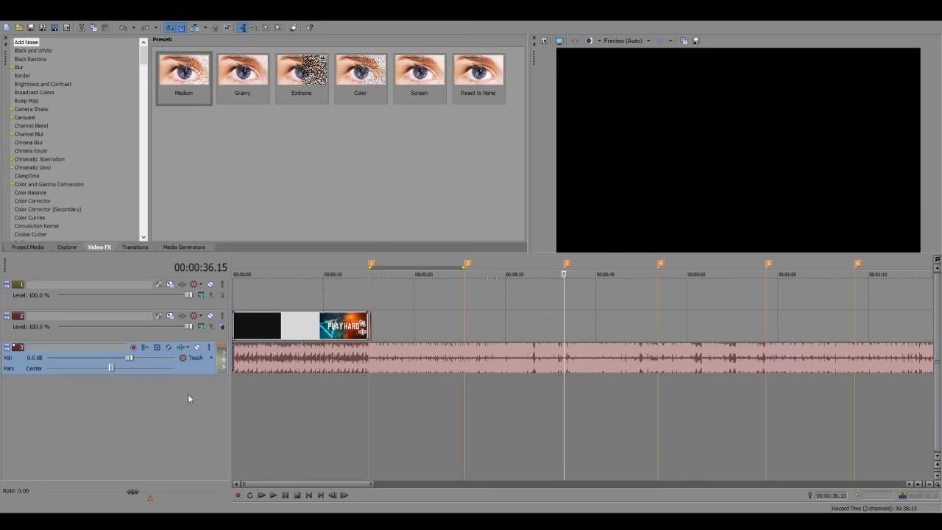
Select the time range between markers 2 and 3 to check the part's duration.
double_click(527, 404)
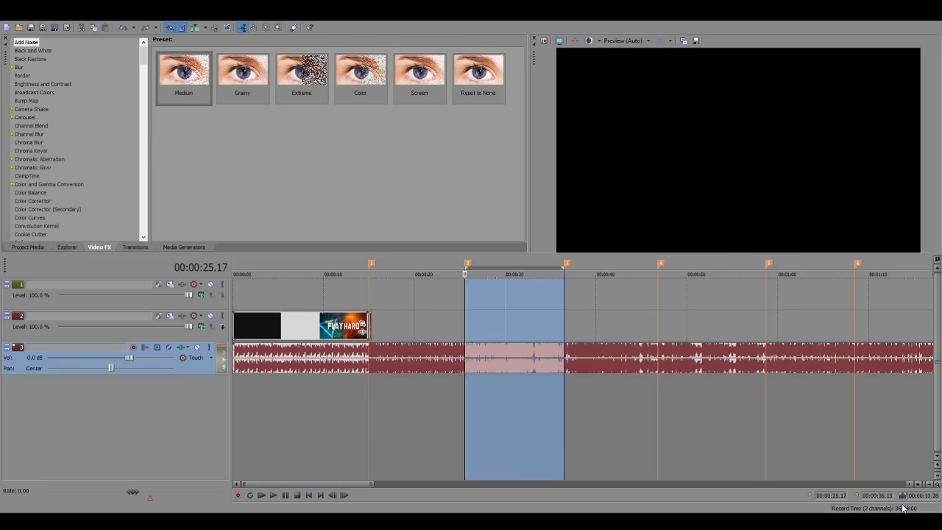
scroll(515, 288, down, 5)
scroll(719, 382, up, 3)
scroll(719, 382, down, 4)
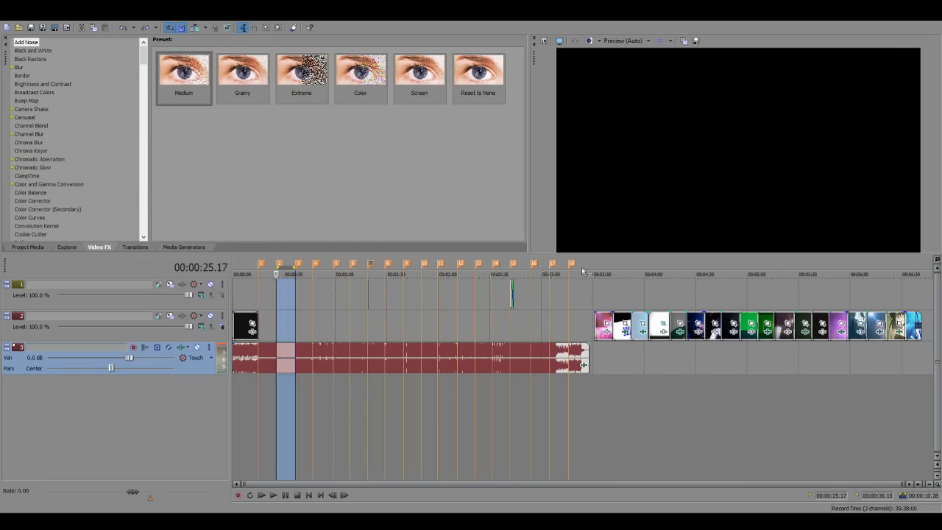
scroll(501, 360, up, 3)
scroll(501, 361, up, 2)
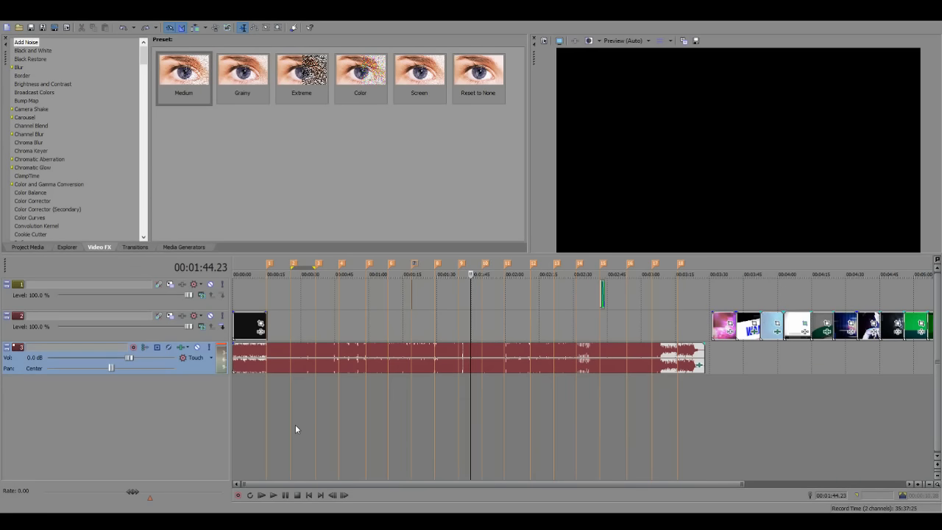
Delete the whole row of part clips on track 2 beyond the end of the song.
scroll(770, 430, down, 1)
scroll(501, 404, up, 2)
scroll(673, 336, down, 2)
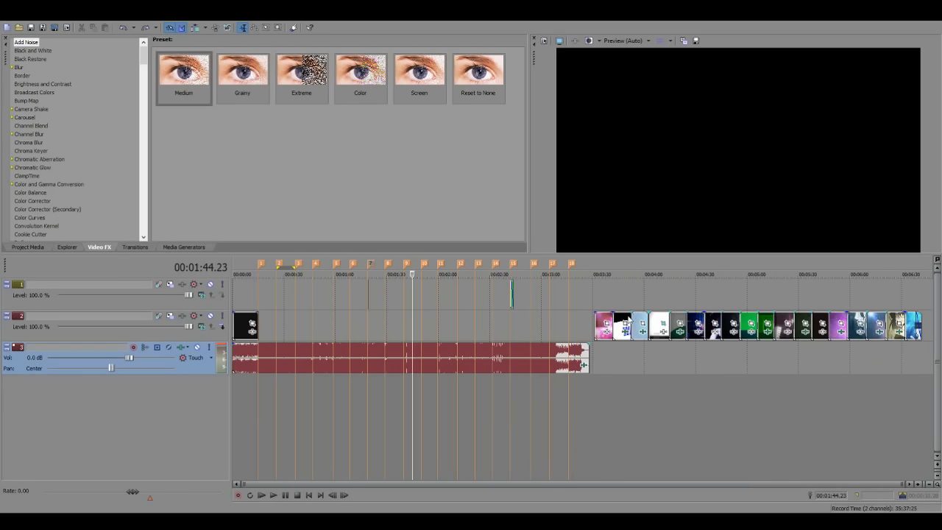
click(600, 324)
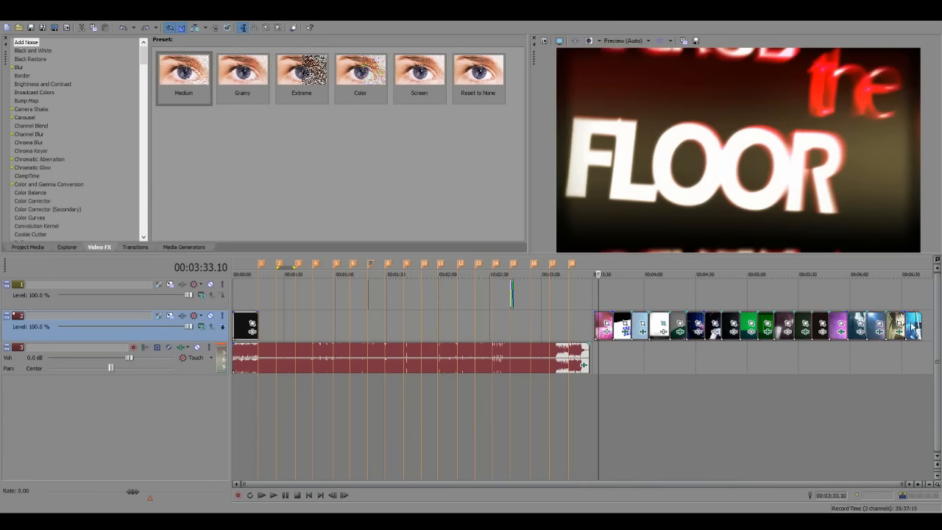
key(Delete)
Add a part's video file with its audio beyond the end of the song, at about 00:03:44, and play its opening.
click(280, 413)
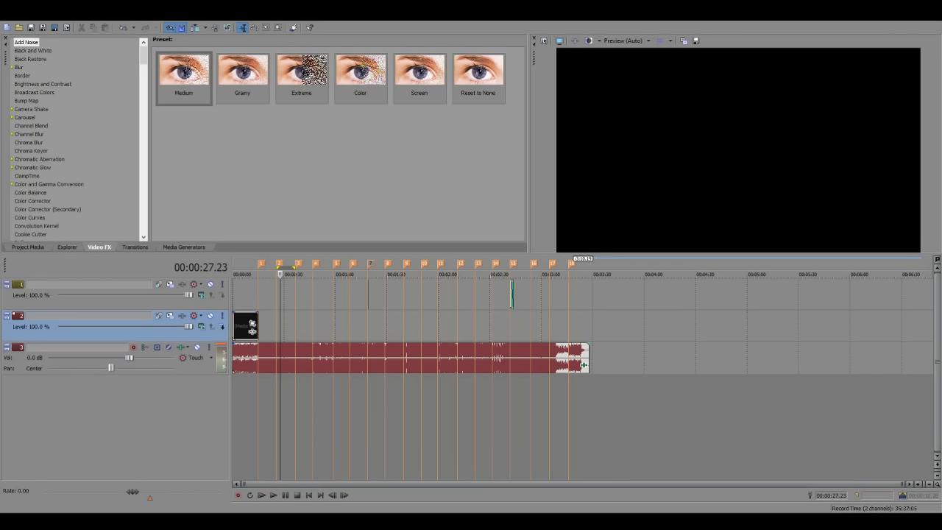
drag(289, 467, 621, 324)
click(619, 386)
scroll(621, 386, up, 5)
key(space)
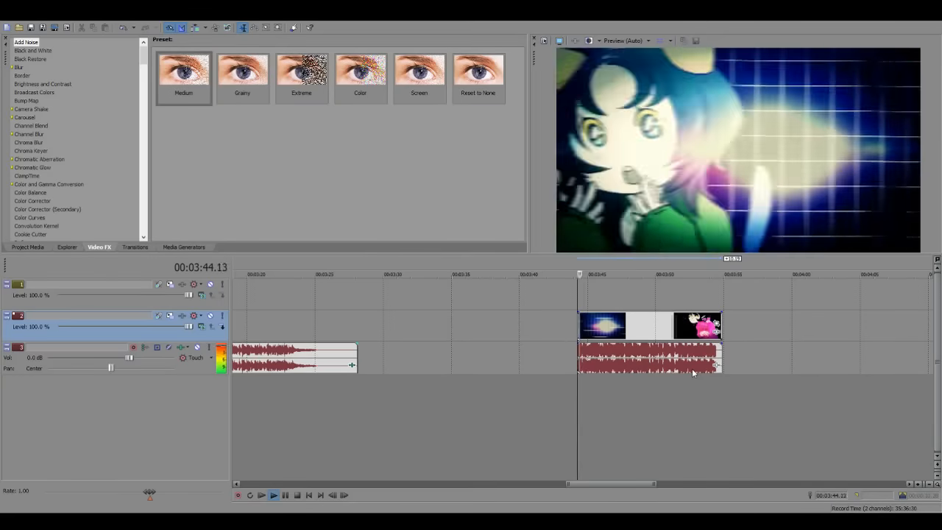
key(space)
scroll(692, 371, down, 6)
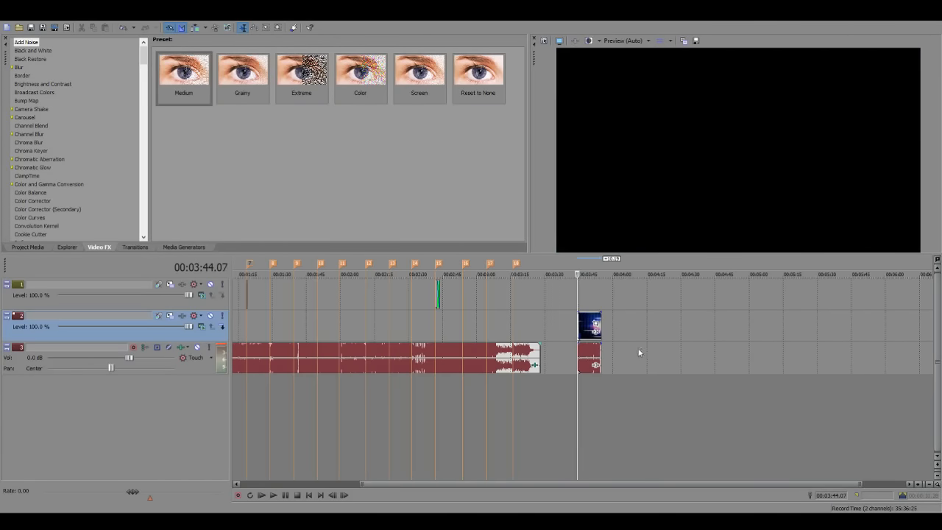
scroll(604, 361, up, 6)
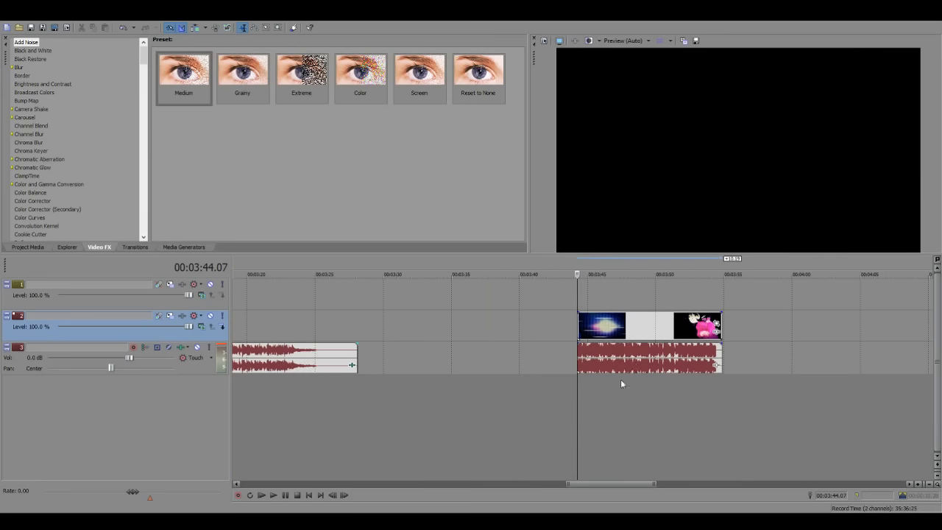
Move the new clip's audio onto its own new track below the song and mute that track.
click(632, 360)
drag(631, 359, 607, 391)
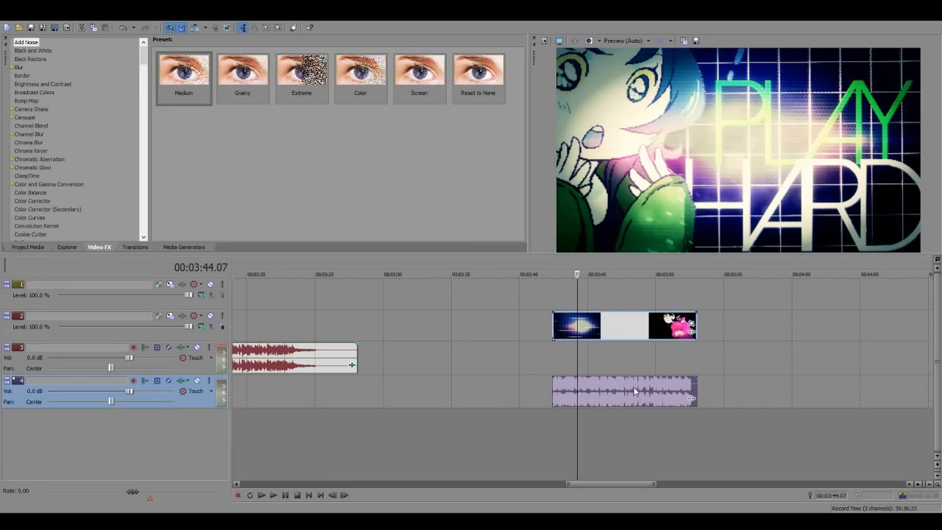
click(197, 381)
Move the new clip together with its audio into the section between markers 6 and 7.
scroll(336, 468, down, 5)
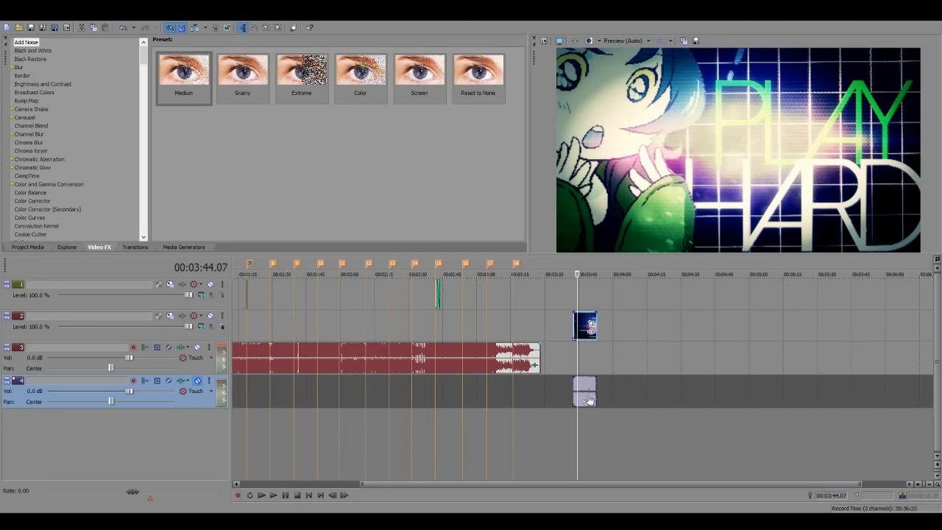
drag(585, 398, 275, 394)
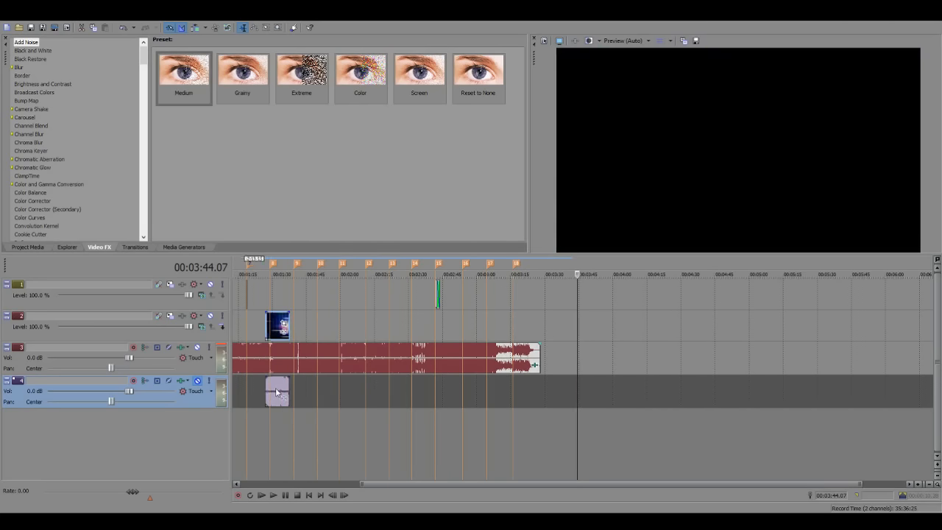
click(247, 430)
scroll(307, 420, up, 2)
drag(645, 390, 559, 398)
Line up the new clip's audio waveform on track 4 with the song's waveform at about 00:01:15.29.
click(552, 412)
scroll(568, 407, up, 4)
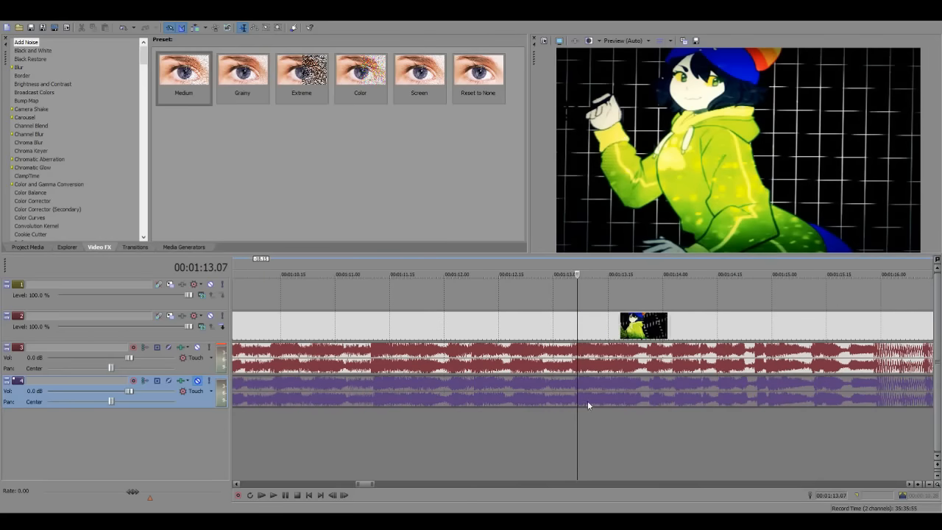
click(593, 402)
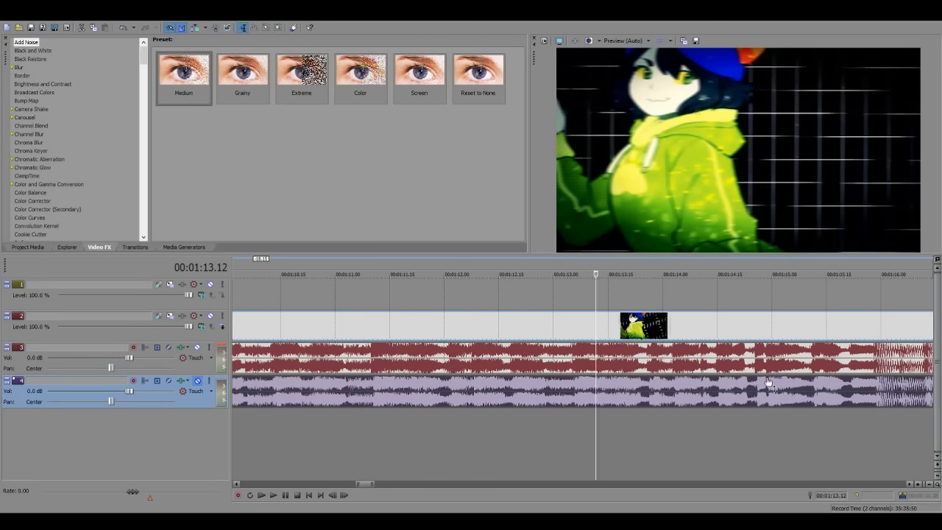
click(877, 391)
scroll(876, 391, up, 4)
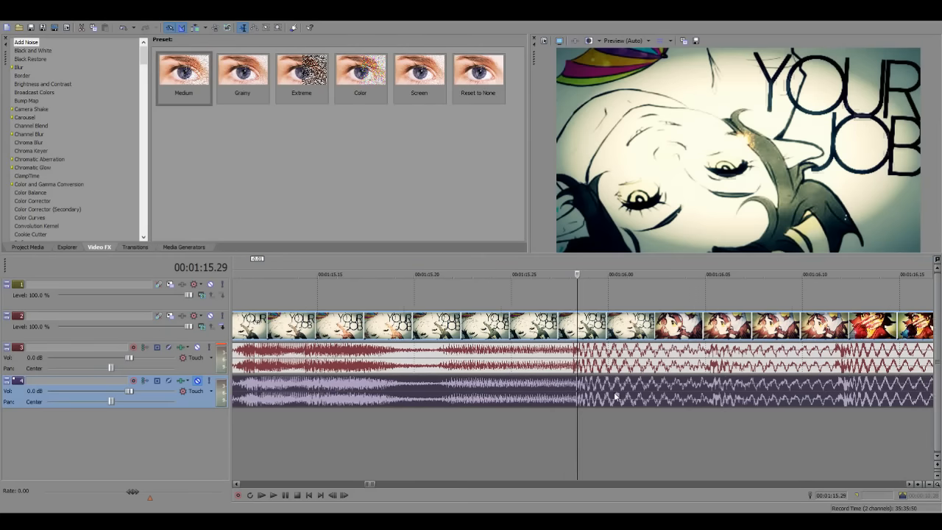
scroll(626, 401, down, 5)
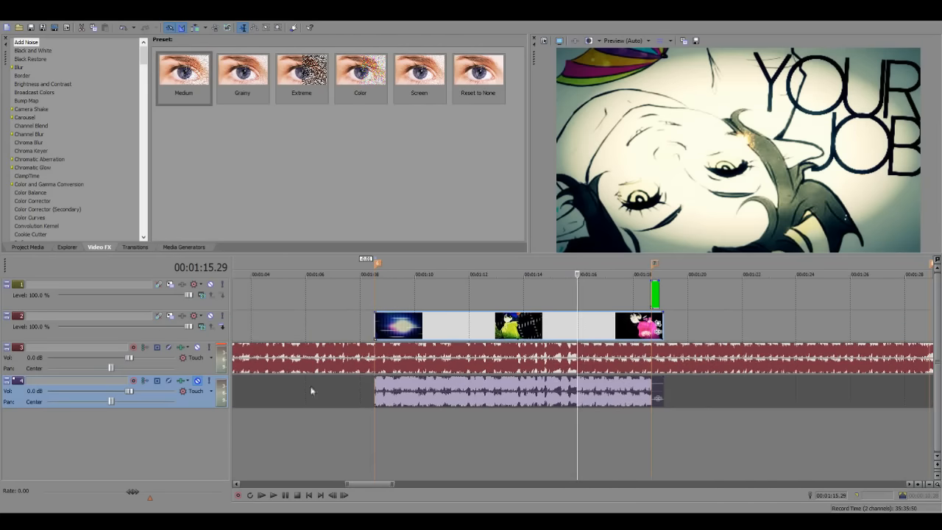
Nudge the clip and its audio until the beats match the song's waveform at about 00:01:17.09.
click(403, 406)
click(369, 356)
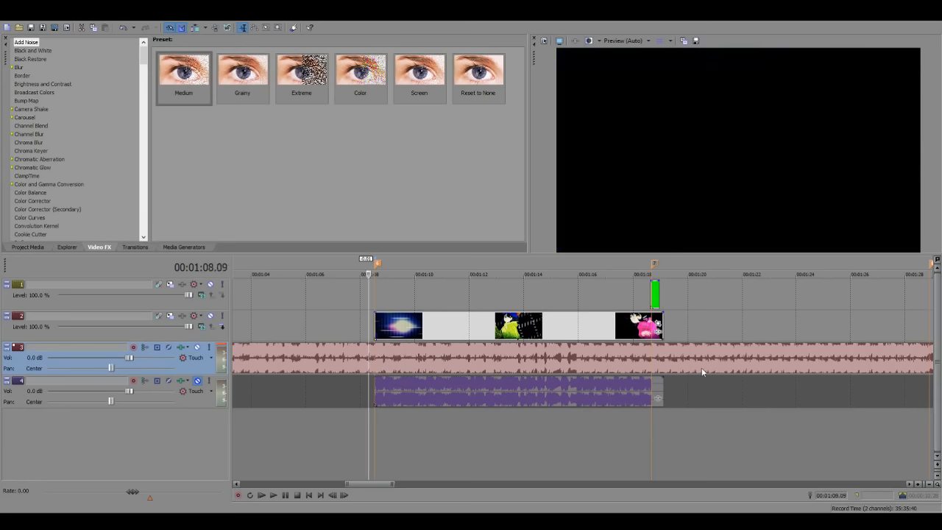
drag(632, 392, 633, 397)
click(614, 402)
scroll(614, 402, up, 10)
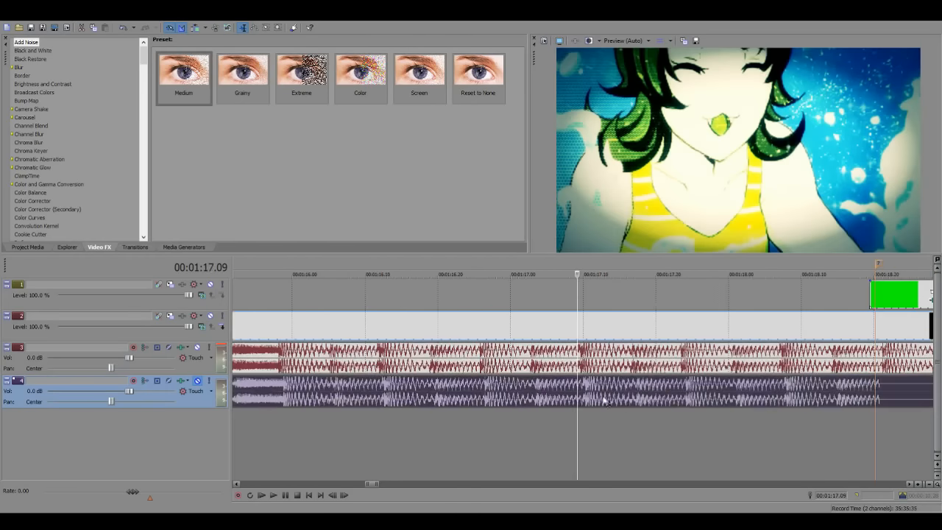
drag(590, 395, 588, 395)
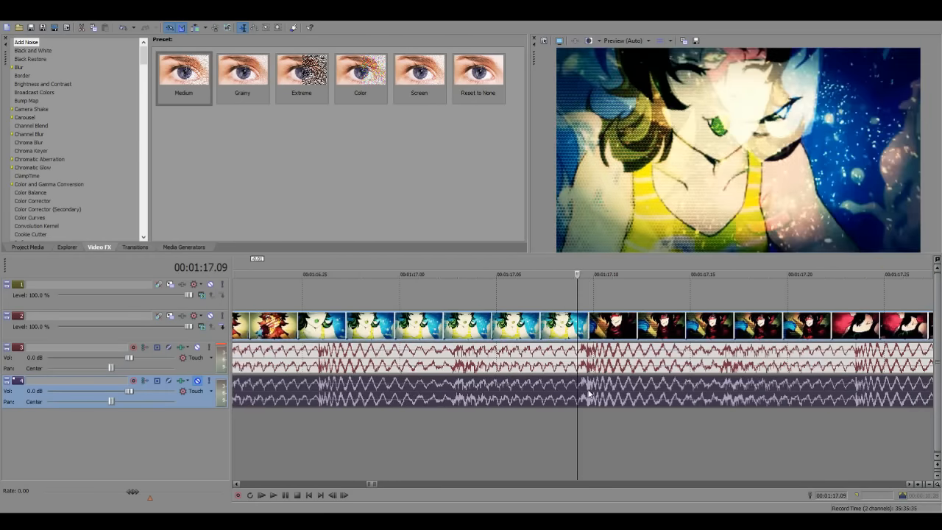
scroll(588, 395, down, 10)
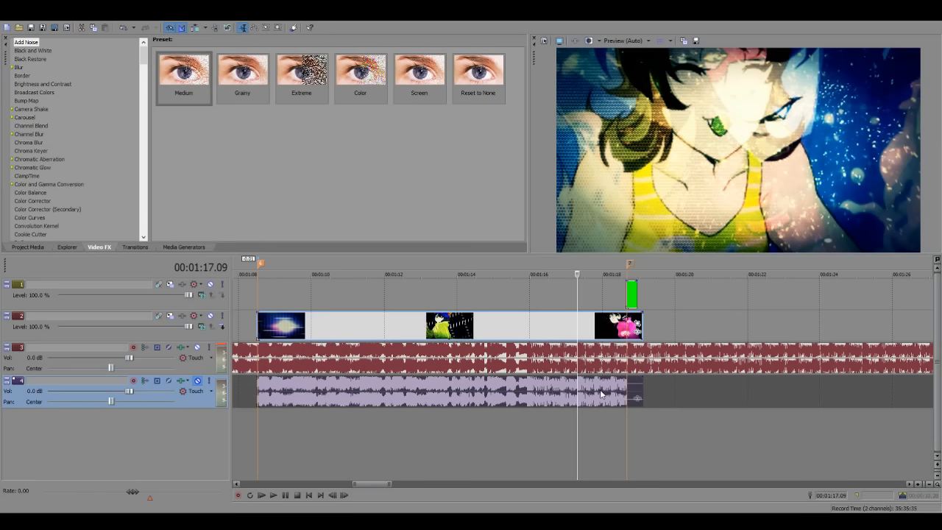
Try shifting the song along its track, and restore its original position.
scroll(602, 384, down, 5)
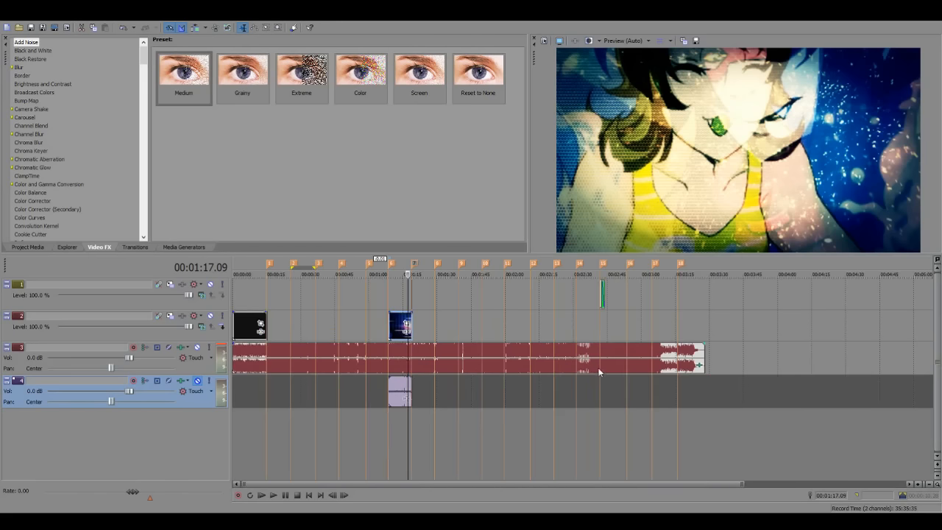
click(593, 367)
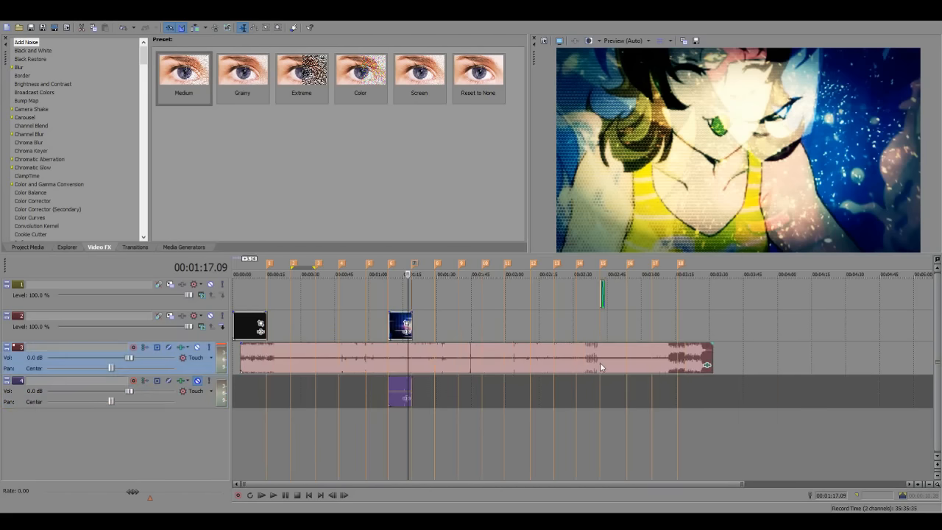
scroll(488, 465, up, 5)
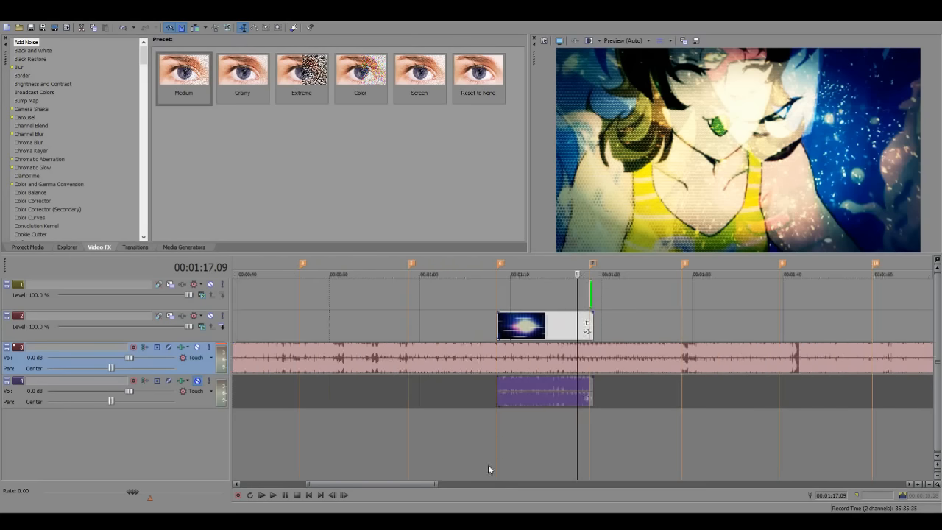
Play the synced clip from just before marker 6 to about 00:01:15.22 to check its timing.
click(251, 425)
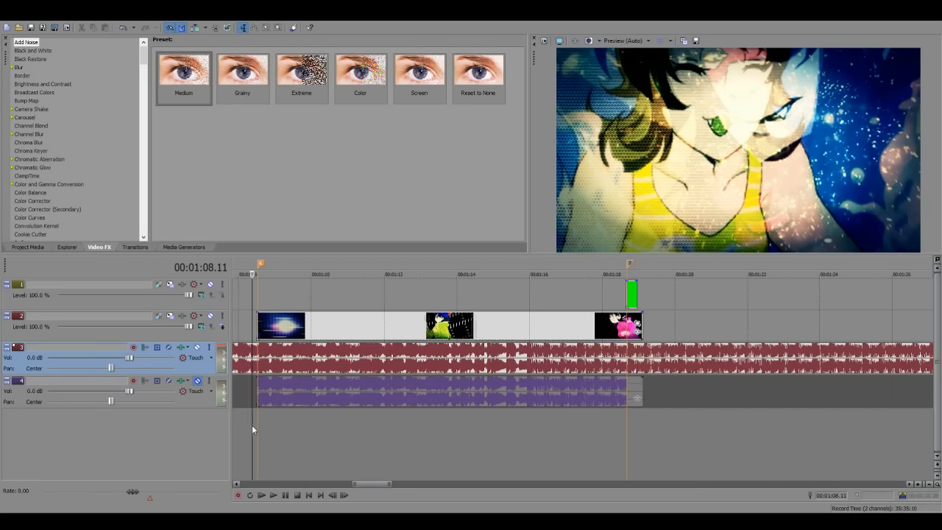
key(space)
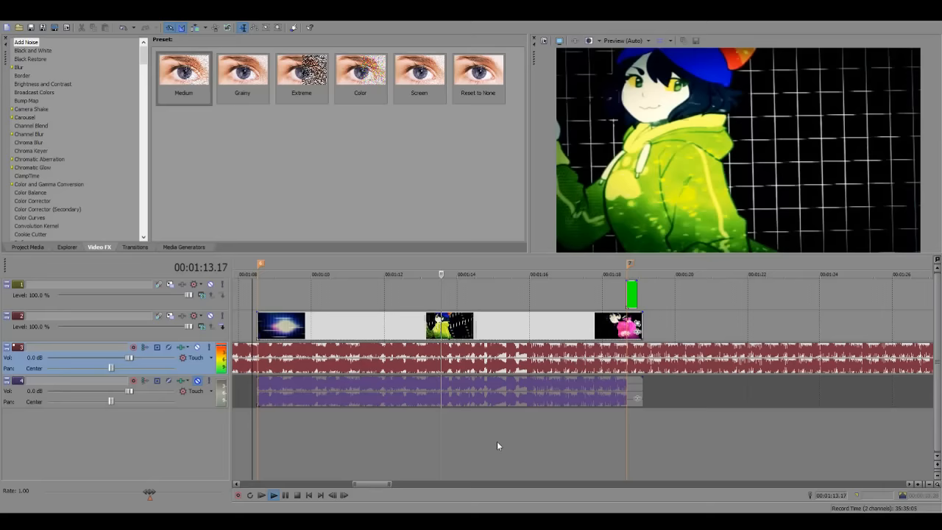
key(Return)
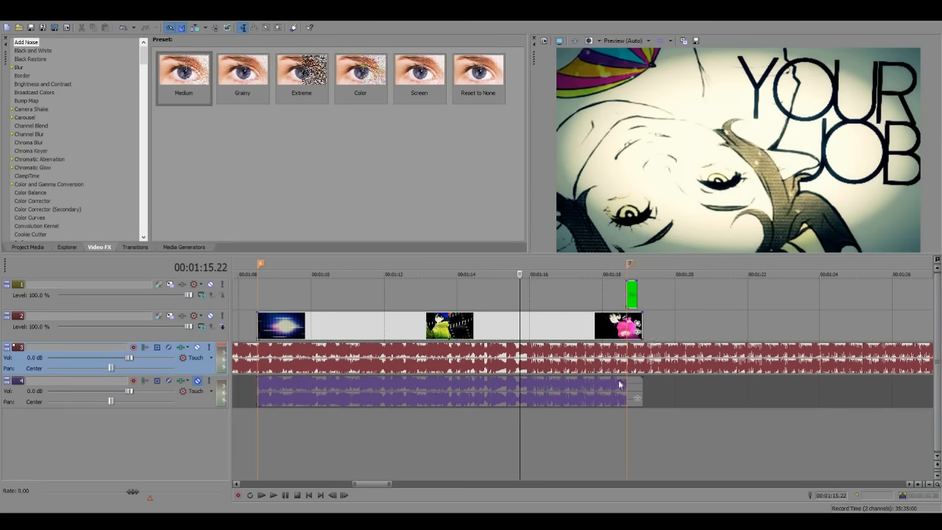
Place another part's clip between markers 5 and 6 with its audio on track 4, syncing its waveform with the song.
drag(520, 488, 324, 366)
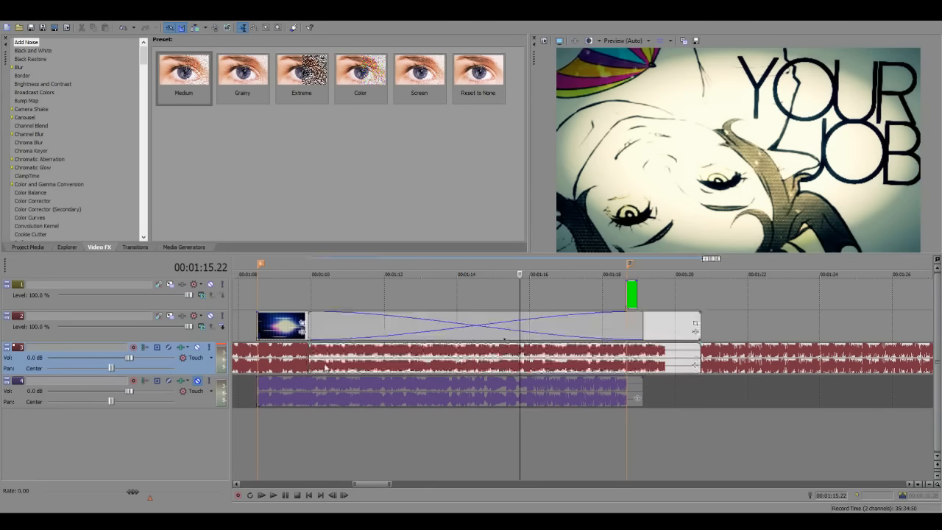
scroll(324, 366, down, 3)
mouse_move(532, 335)
mouse_down()
mouse_move(331, 335)
mouse_move(329, 384)
mouse_up()
click(328, 381)
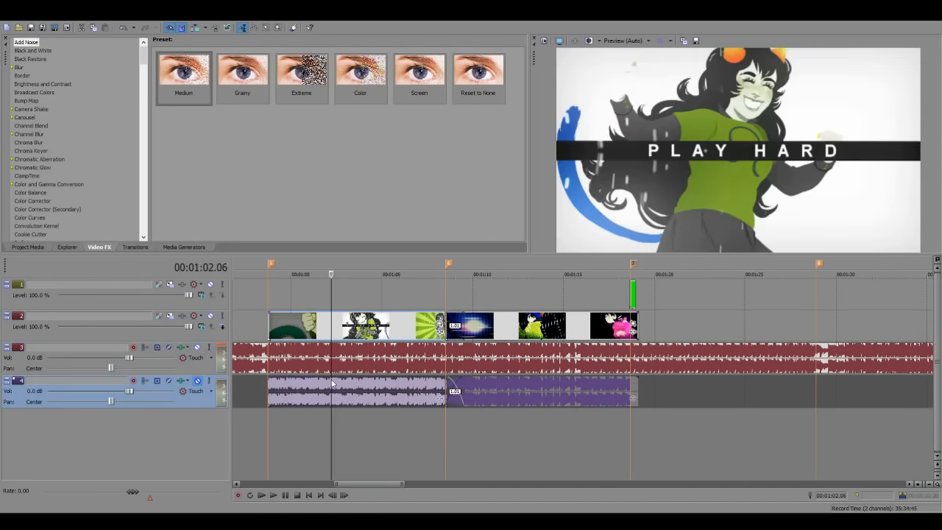
scroll(447, 402, up, 8)
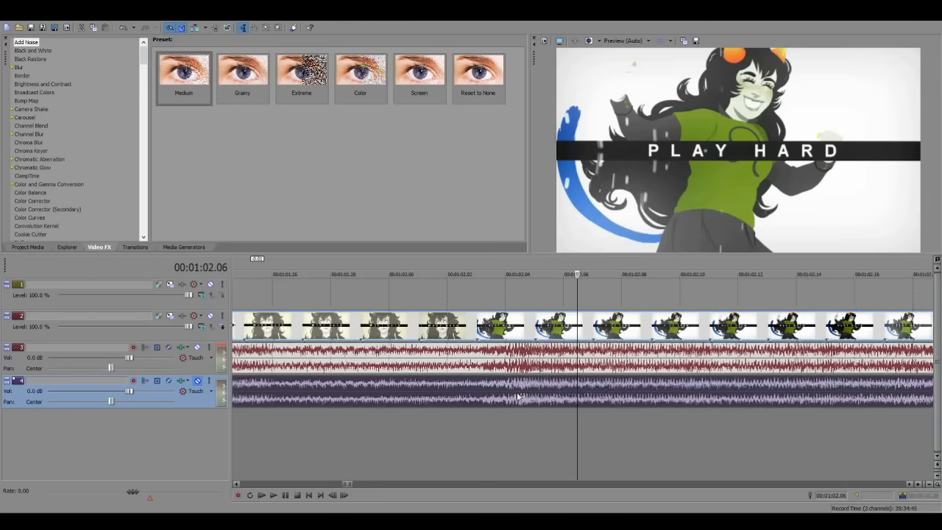
scroll(516, 402, down, 5)
scroll(516, 400, down, 4)
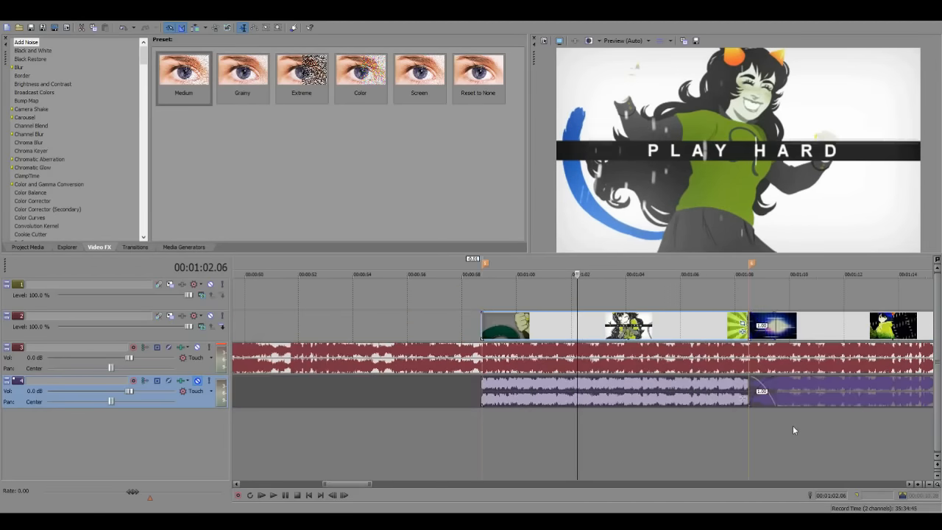
Trim the end of the earlier clip so it overlaps the following clip only briefly at marker 6.
click(751, 434)
scroll(752, 433, up, 1)
scroll(751, 433, down, 2)
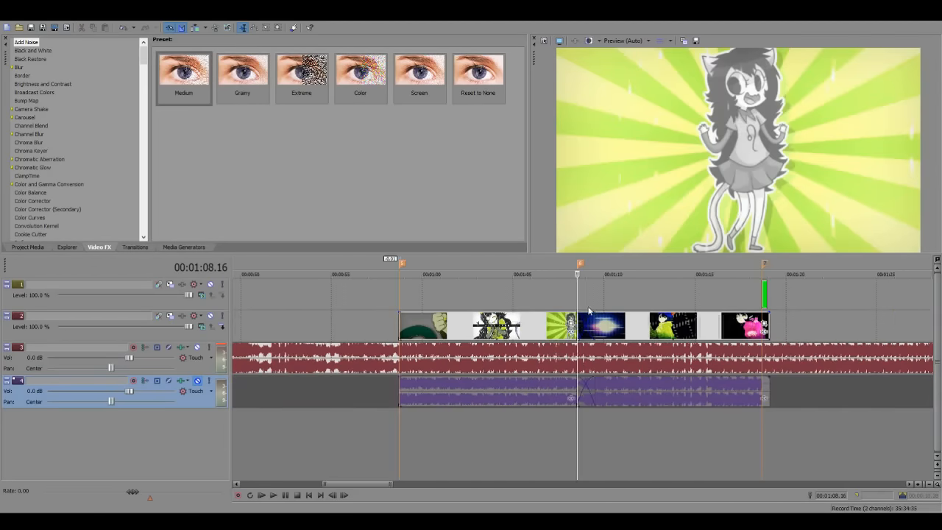
drag(318, 420, 939, 441)
click(483, 435)
scroll(483, 434, up, 5)
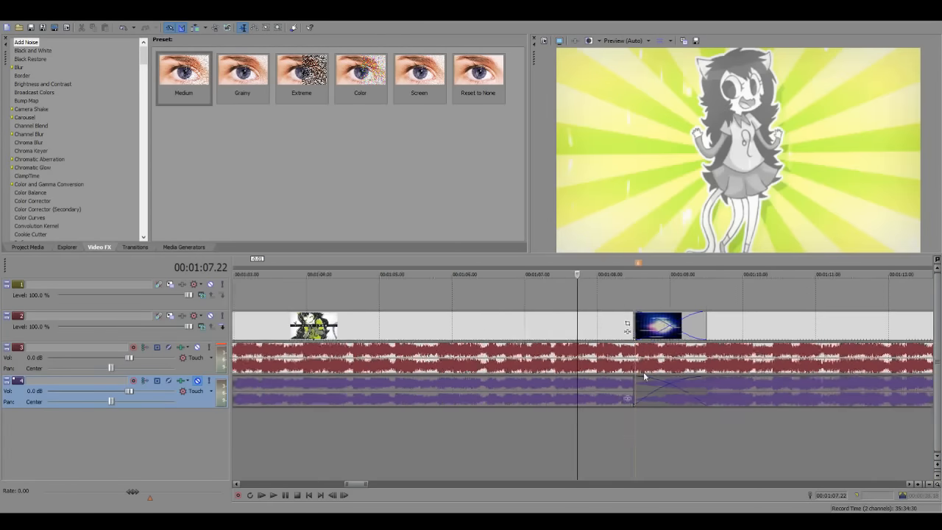
drag(832, 321, 700, 331)
Play and scrub repeatedly across the short crossfade at marker 6 to examine how the two parts blend.
click(681, 431)
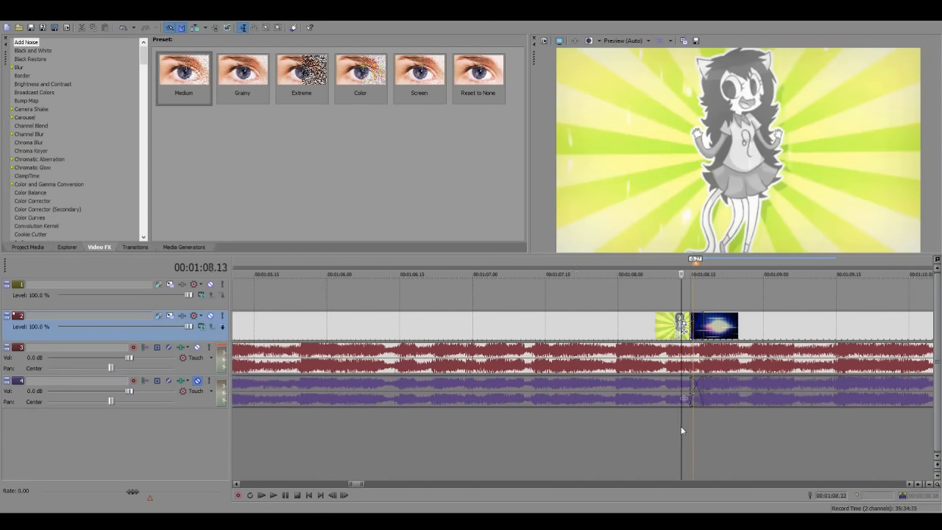
key(space)
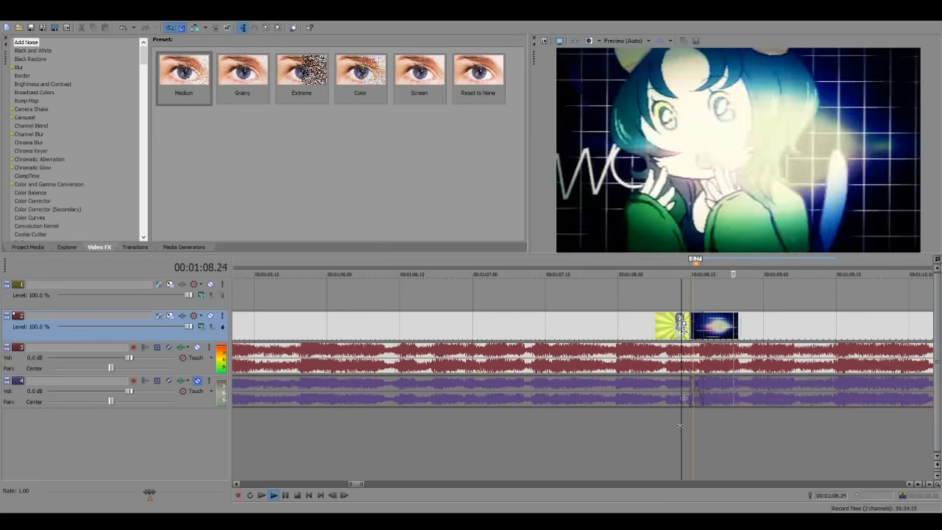
key(space)
click(685, 429)
key(space)
scroll(693, 398, up, 1)
key(space)
scroll(663, 389, up, 1)
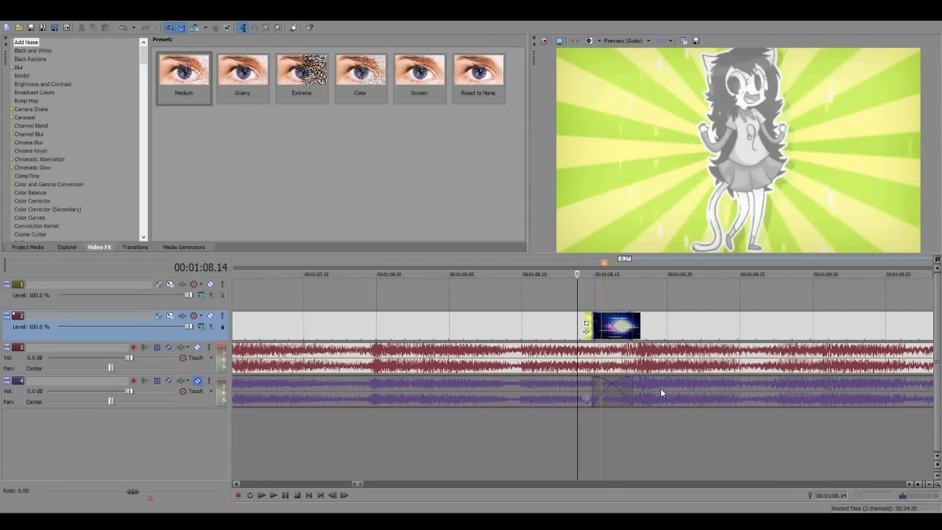
click(601, 426)
key(space)
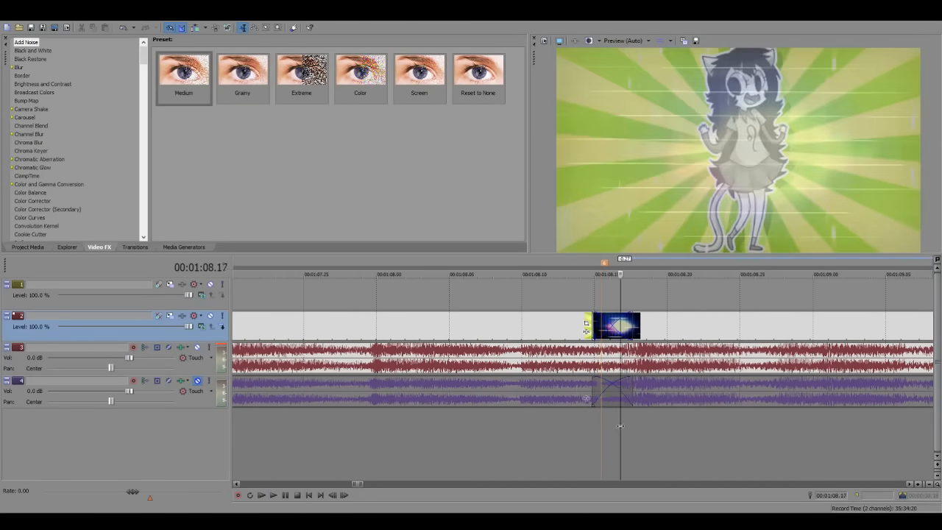
drag(677, 429, 765, 439)
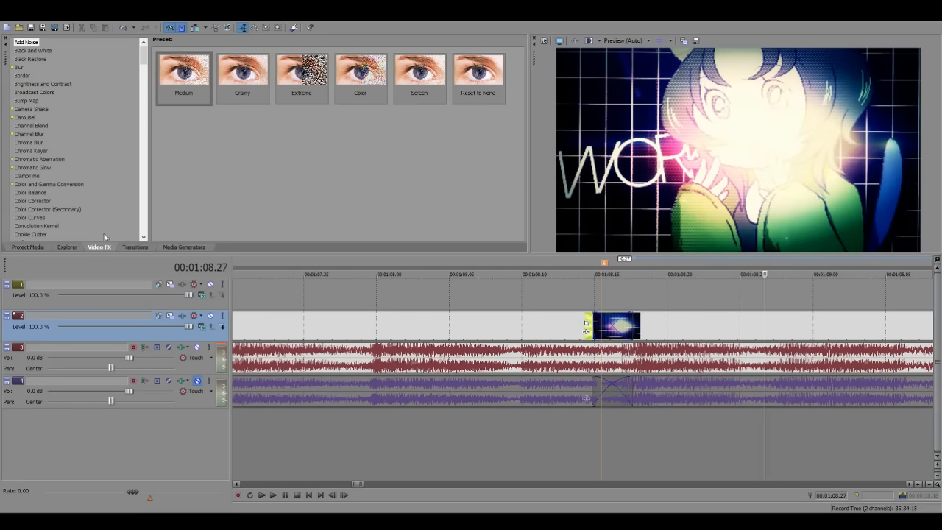
Apply the Push Left preset of the NewBlue MB Roll transition to the crossfade at marker 6.
click(135, 246)
scroll(69, 155, down, 10)
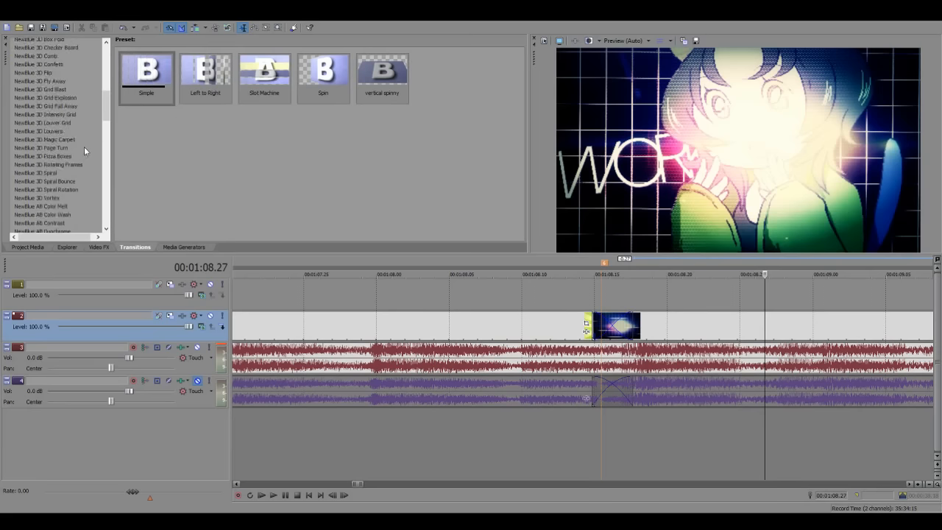
scroll(159, 195, up, 3)
click(579, 447)
key(space)
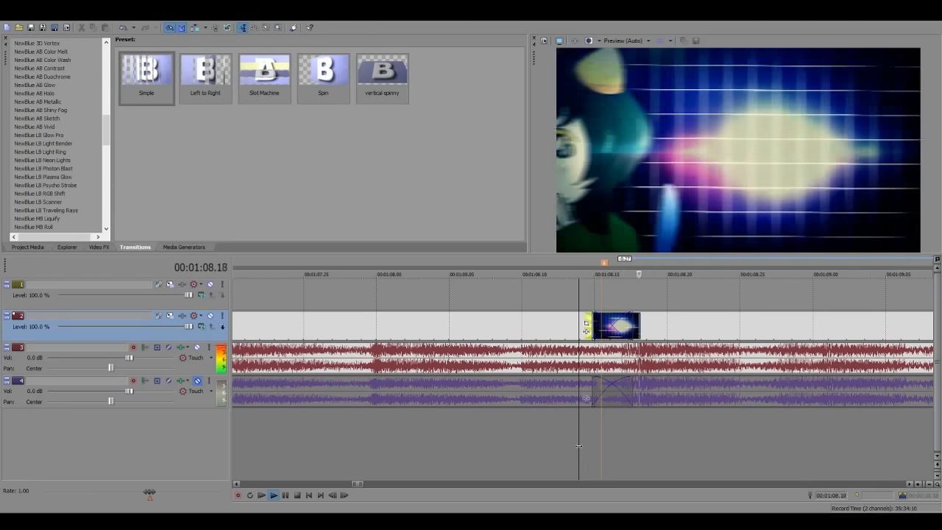
key(space)
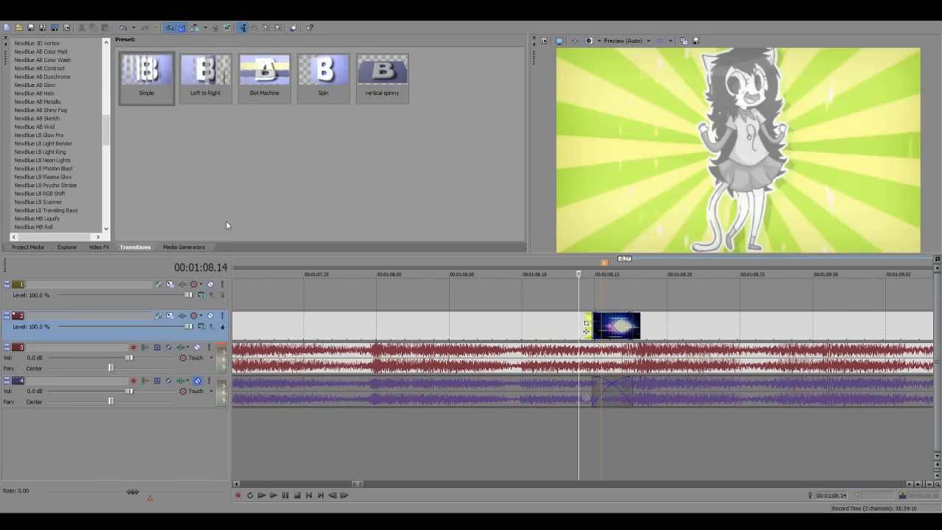
drag(107, 122, 96, 132)
click(35, 120)
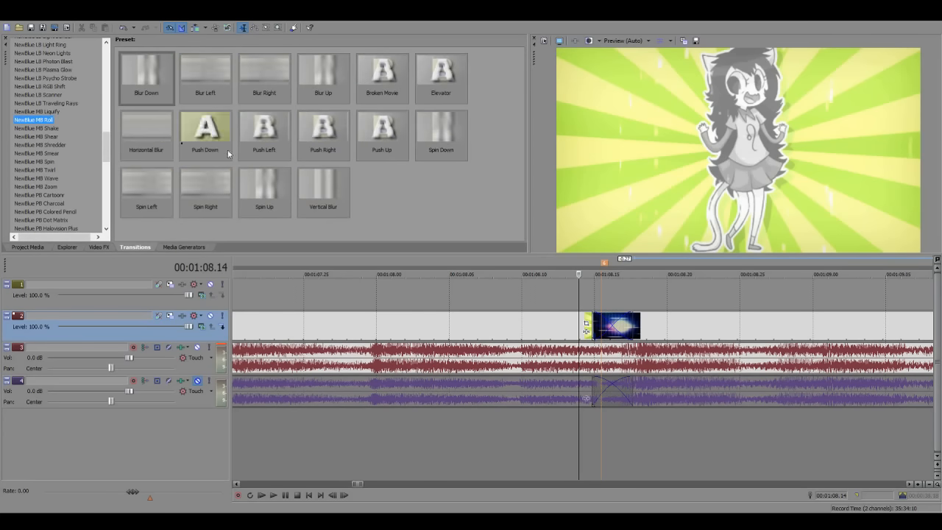
drag(276, 134, 617, 328)
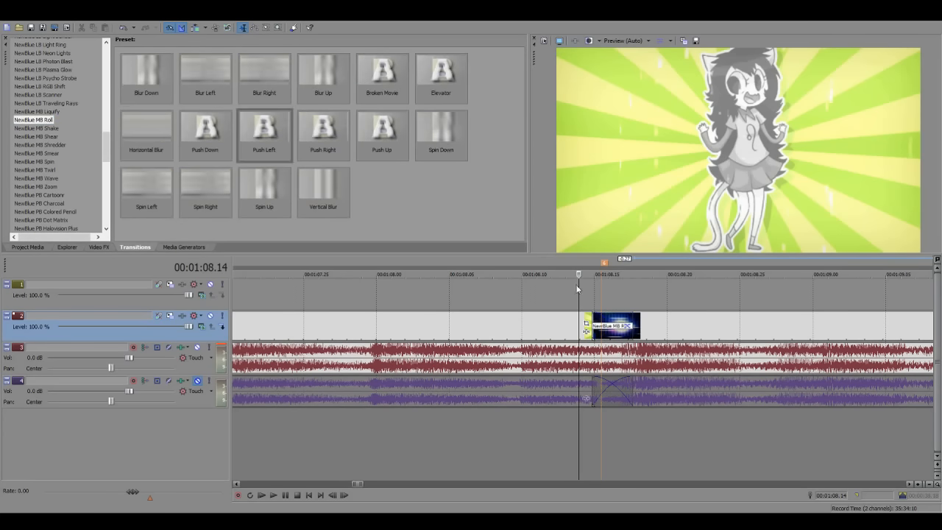
Replace the crossfade's transition with the NewBlue MB Roll Push Right preset and play it.
click(593, 291)
drag(323, 132, 361, 139)
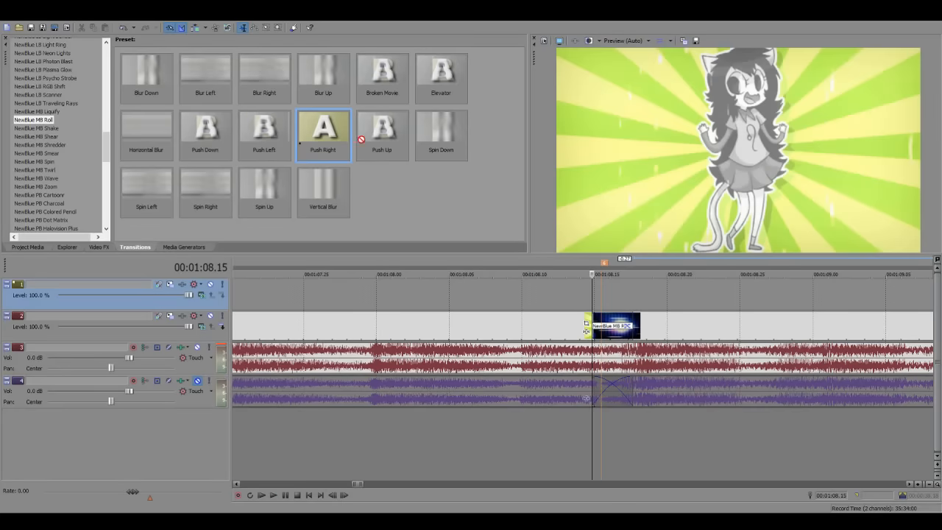
drag(621, 326, 621, 325)
click(596, 300)
key(space)
key(space)
key(space)
key(space)
Lengthen the crossfade at marker 6 by two frames and play through the transition.
click(633, 329)
drag(638, 329, 660, 325)
click(602, 428)
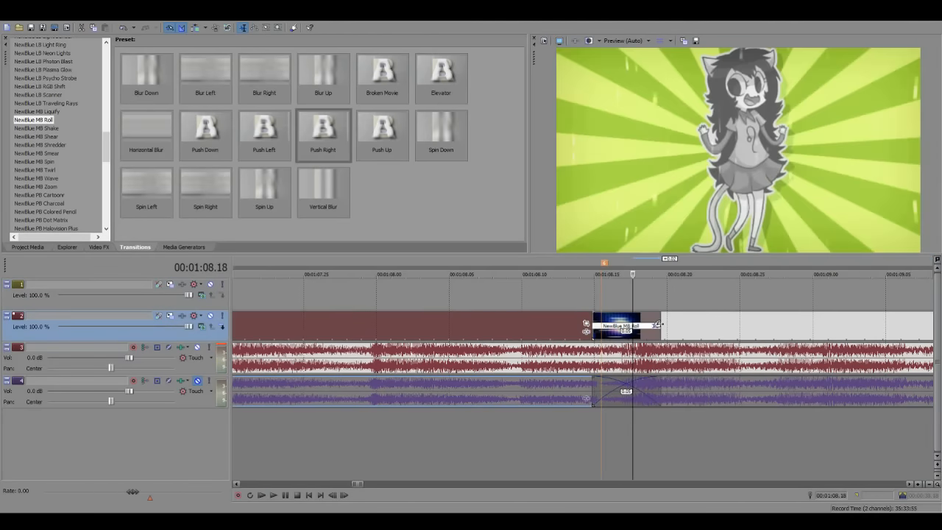
key(space)
key(space)
key(space)
key(space)
Replace the transition on the crossfade with the Push Right preset of the Push transition.
scroll(58, 154, down, 10)
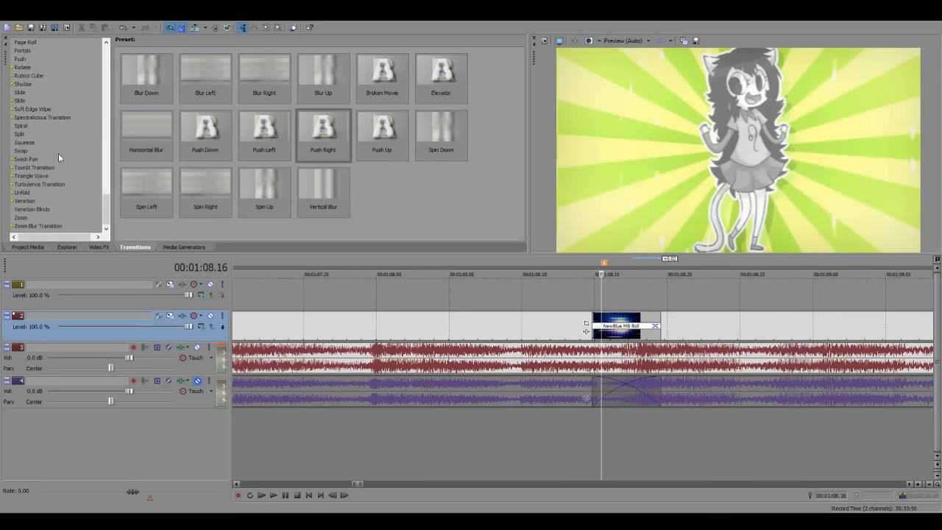
click(20, 59)
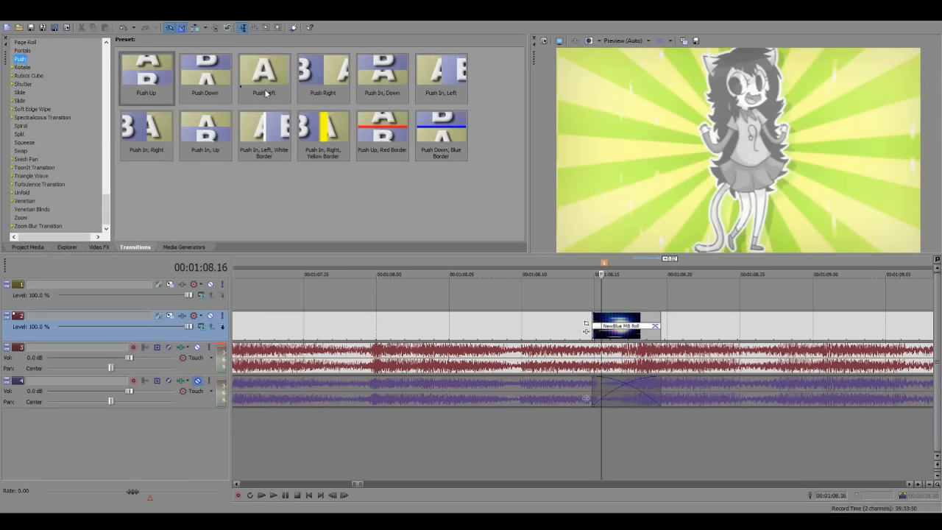
drag(602, 324, 604, 325)
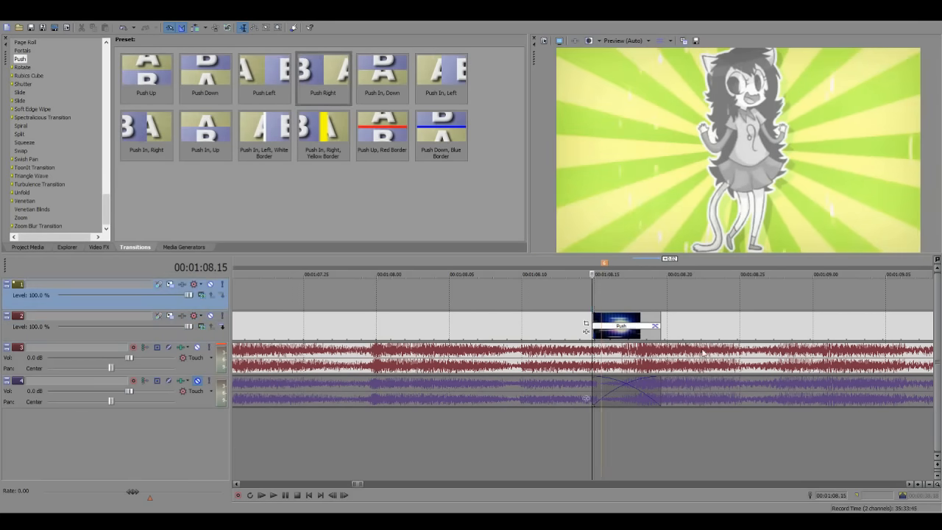
Shorten the Push transition's crossfade at marker 6 by about two frames and play through it.
drag(661, 320, 640, 320)
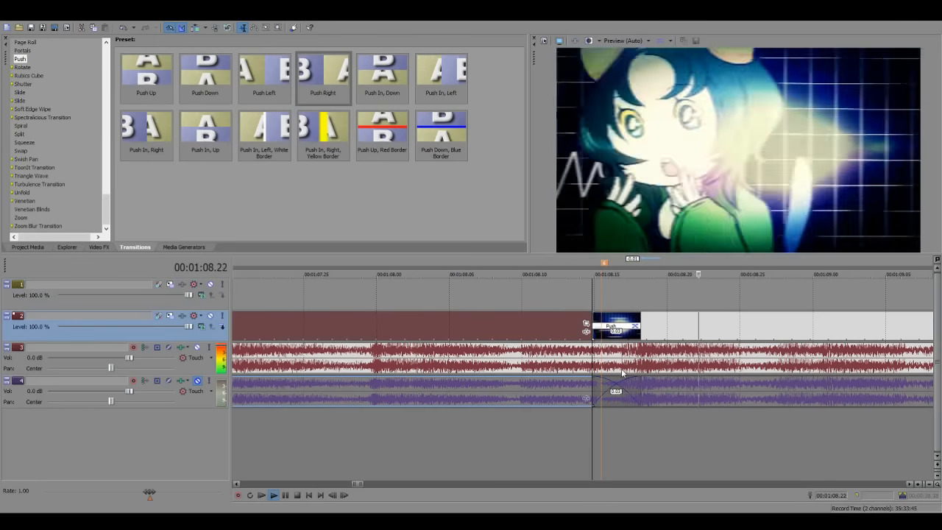
key(space)
click(433, 424)
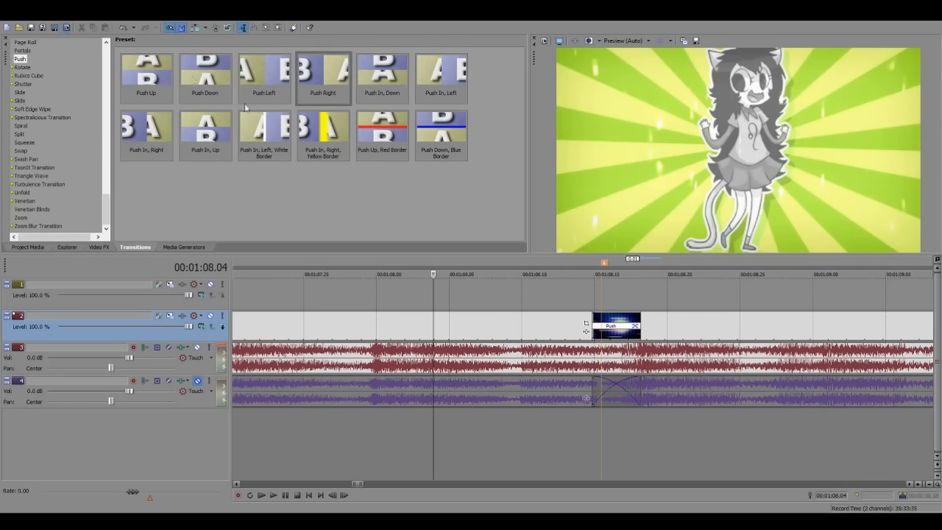
Place the next part's clip near marker 7, with its video on track 1 and its audio on track 4.
scroll(479, 309, down, 5)
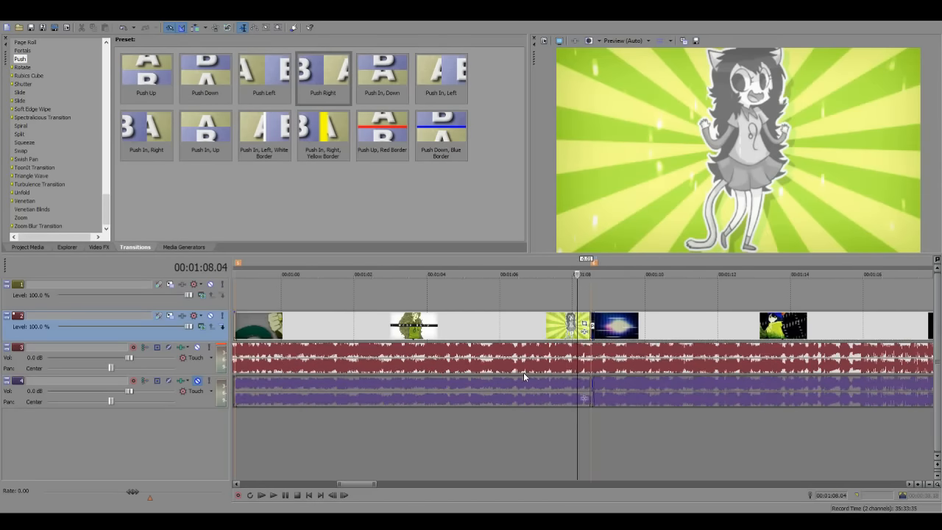
scroll(410, 374, down, 3)
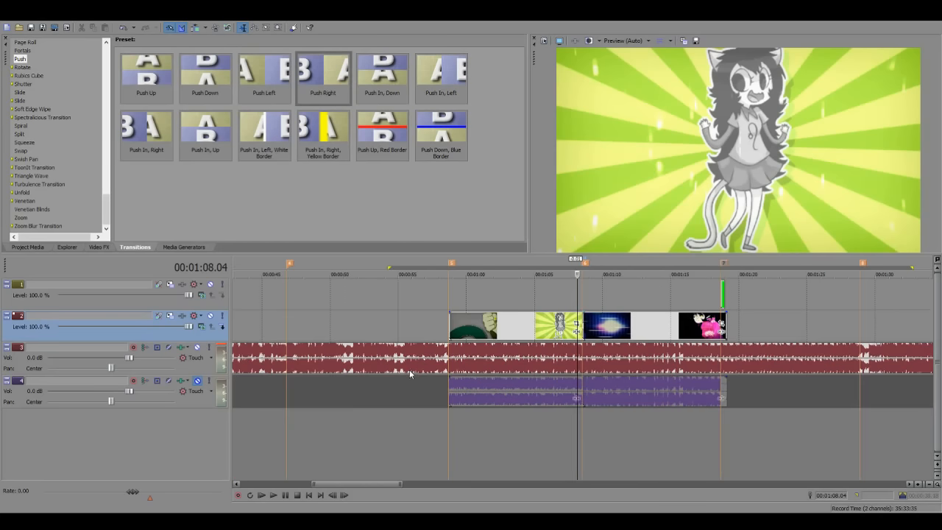
click(728, 461)
click(718, 458)
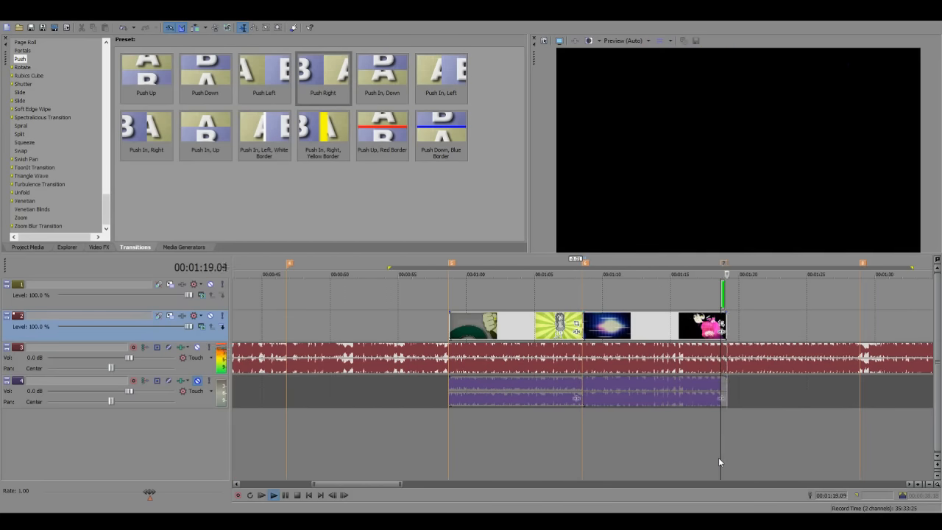
scroll(718, 457, up, 2)
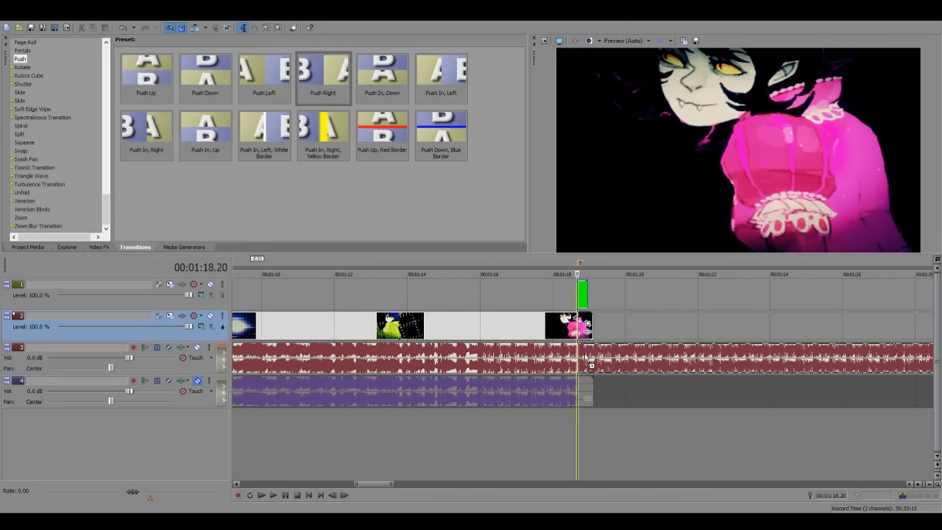
key(ctrl+v)
click(584, 296)
drag(609, 333, 609, 303)
drag(615, 363, 618, 396)
scroll(647, 337, up, 1)
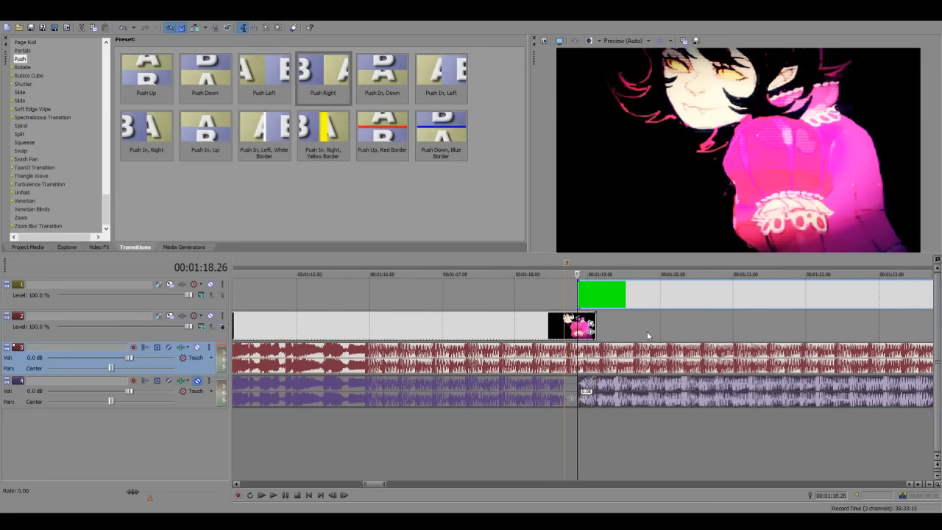
Shift the new part's clip earlier to start at marker 7 and play its beginning.
drag(631, 296, 624, 295)
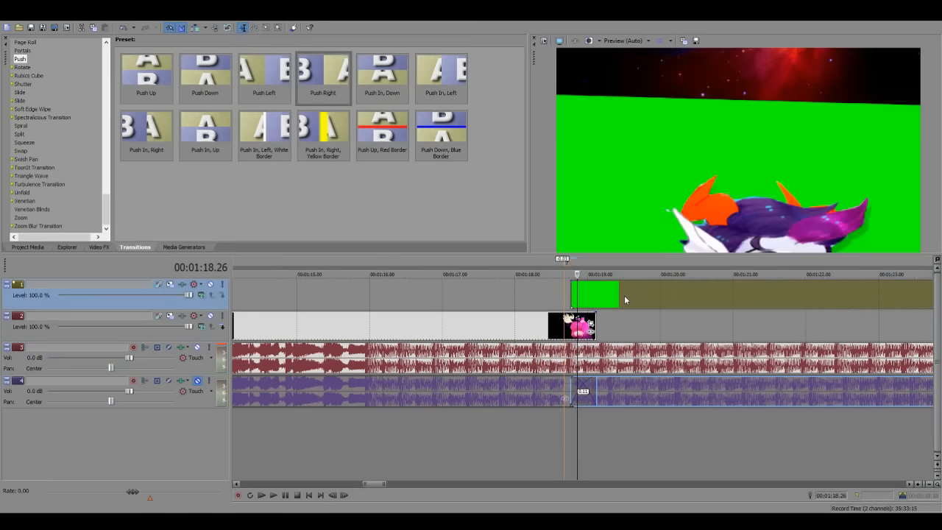
click(622, 393)
click(622, 392)
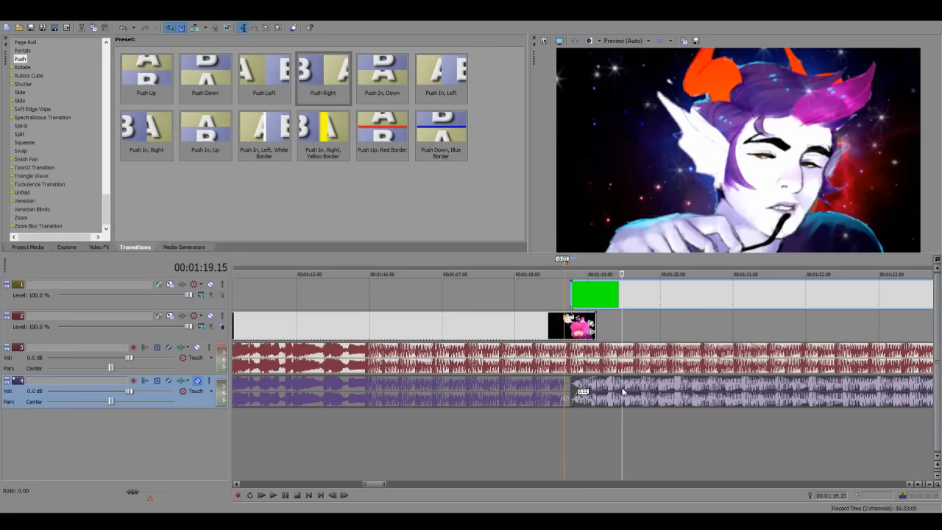
mouse_move(630, 394)
mouse_down()
mouse_move(593, 427)
mouse_move(560, 427)
mouse_up()
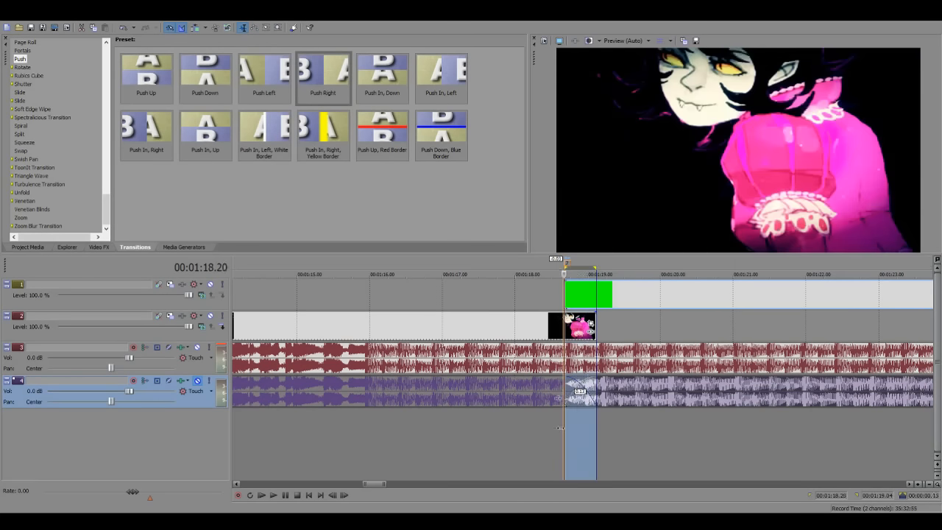
key(space)
key(space)
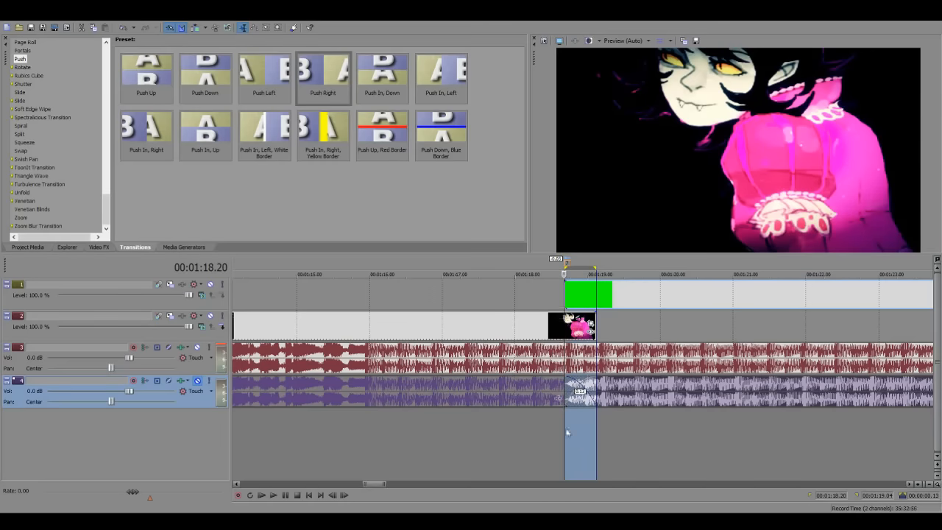
Compare the new clip's waveform with the song's and nudge the clip slightly earlier to line them up.
click(554, 429)
mouse_move(570, 432)
mouse_down()
mouse_move(593, 432)
mouse_move(580, 433)
mouse_up()
click(590, 433)
scroll(751, 437, down, 2)
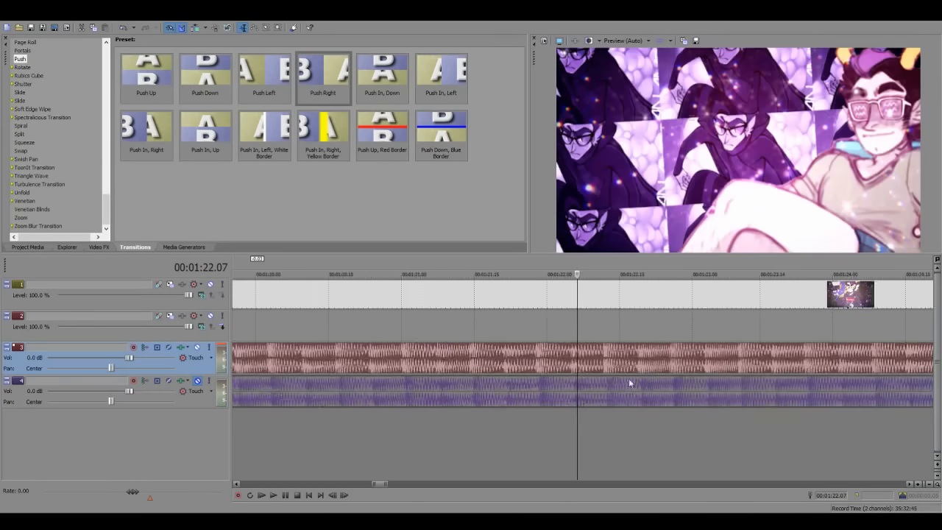
scroll(553, 352, down, 1)
scroll(557, 355, up, 5)
click(565, 362)
scroll(560, 362, down, 6)
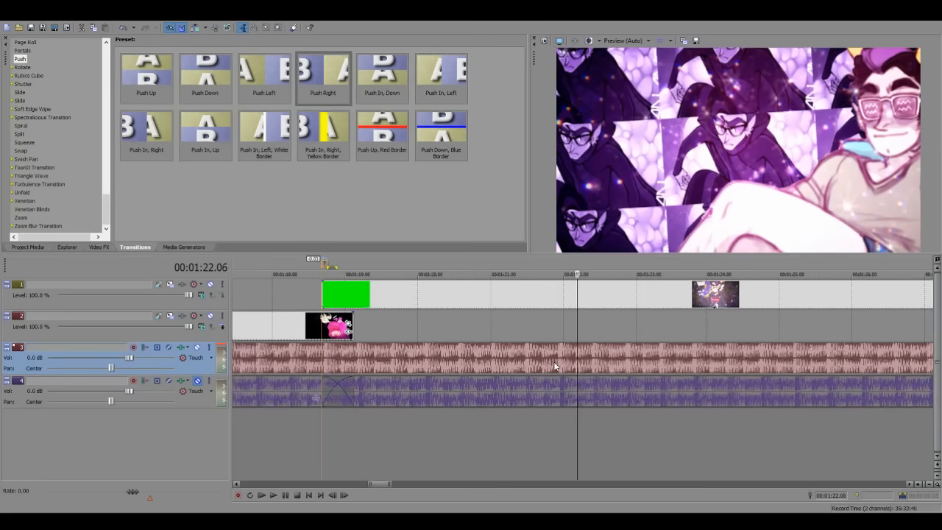
click(391, 354)
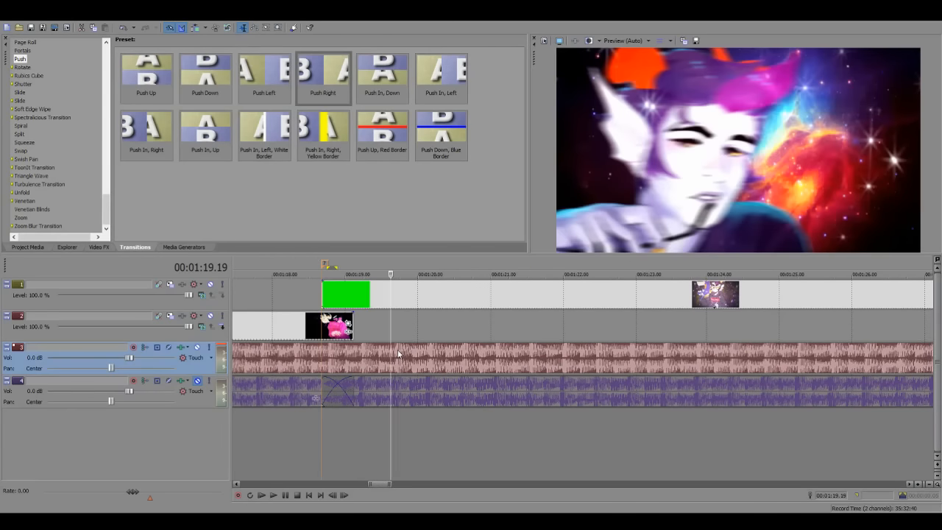
click(558, 403)
scroll(567, 398, up, 3)
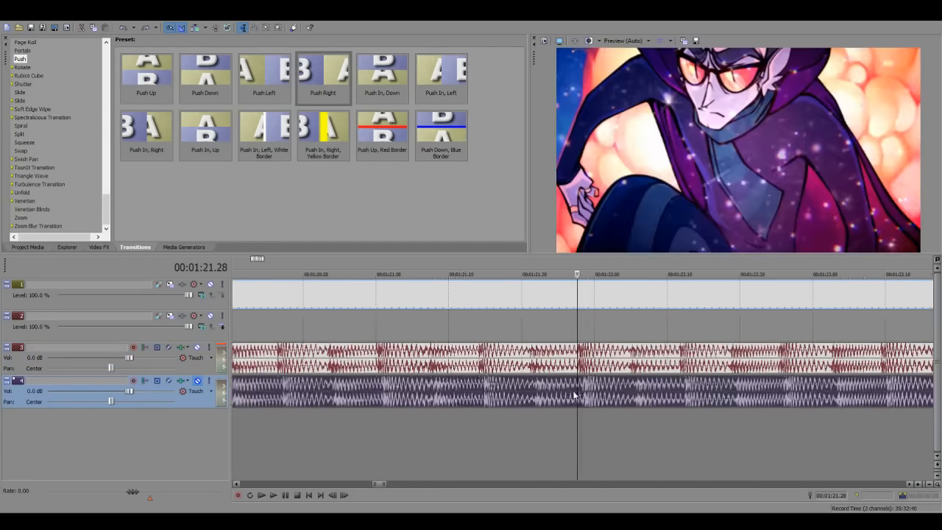
scroll(569, 397, down, 4)
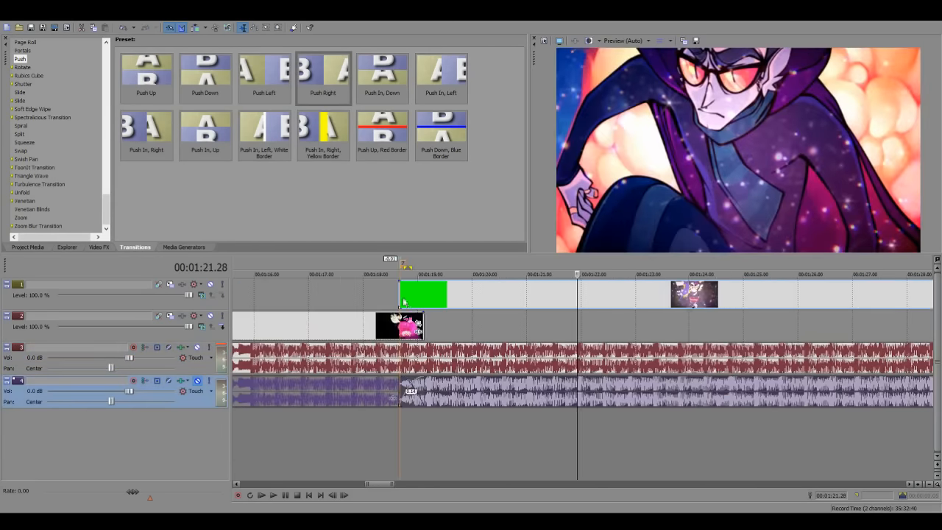
Split the new clip at 00:01:18.29, just after its green-screen opening.
click(401, 303)
scroll(401, 302, up, 5)
scroll(430, 350, down, 2)
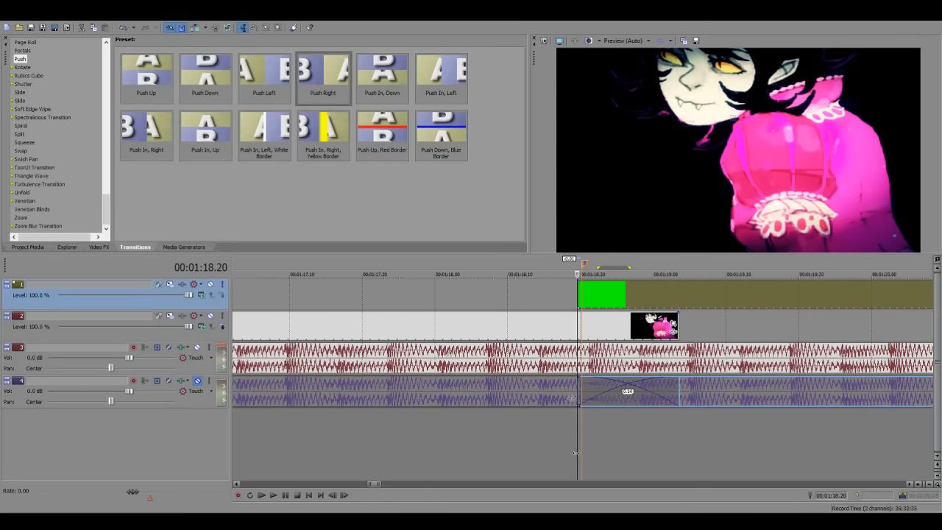
scroll(551, 306, down, 4)
click(639, 300)
scroll(570, 297, up, 5)
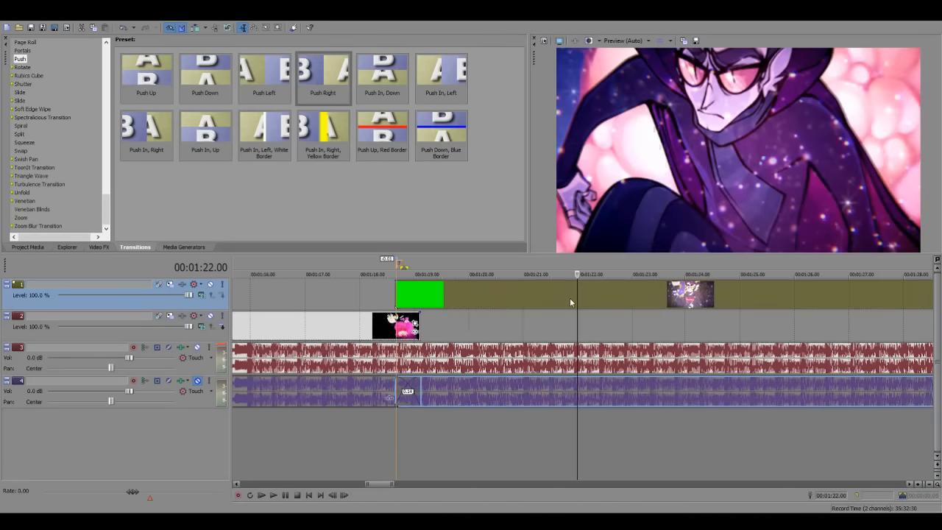
click(456, 293)
scroll(505, 311, up, 2)
click(466, 302)
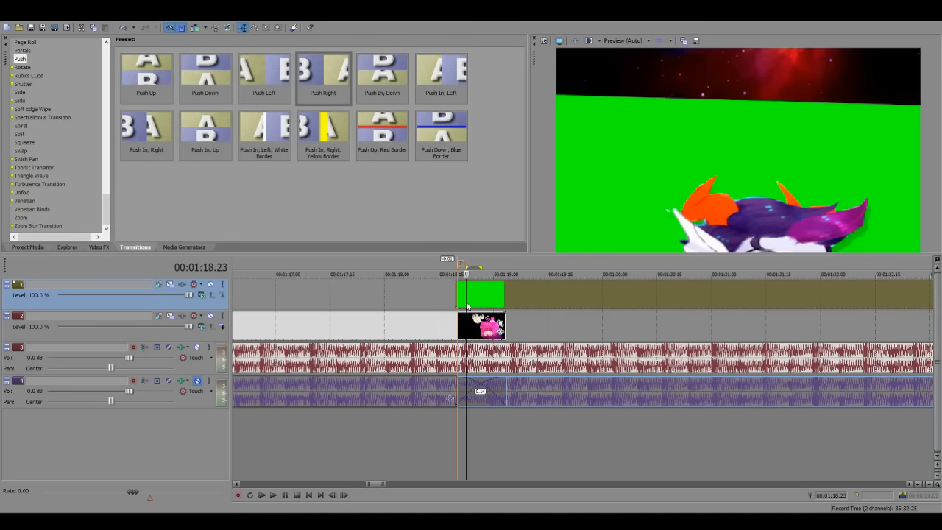
click(485, 295)
drag(485, 295, 487, 294)
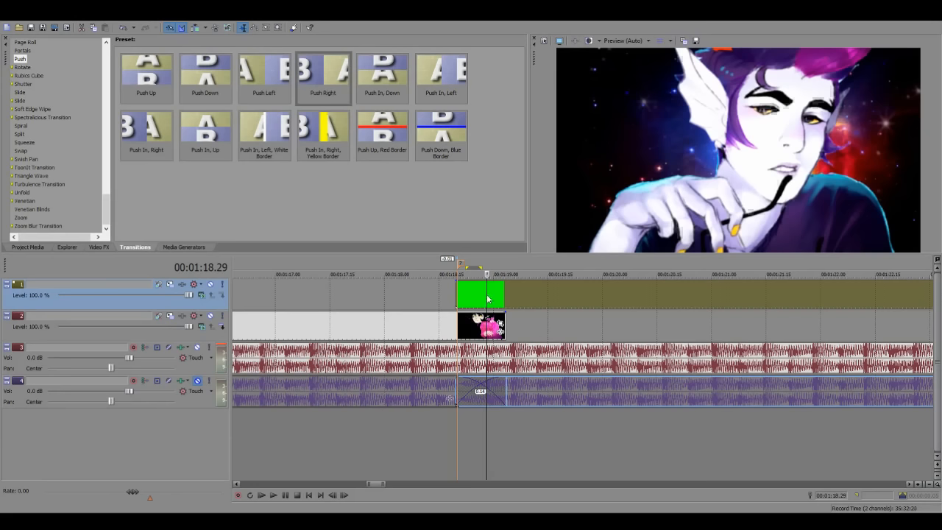
key(s)
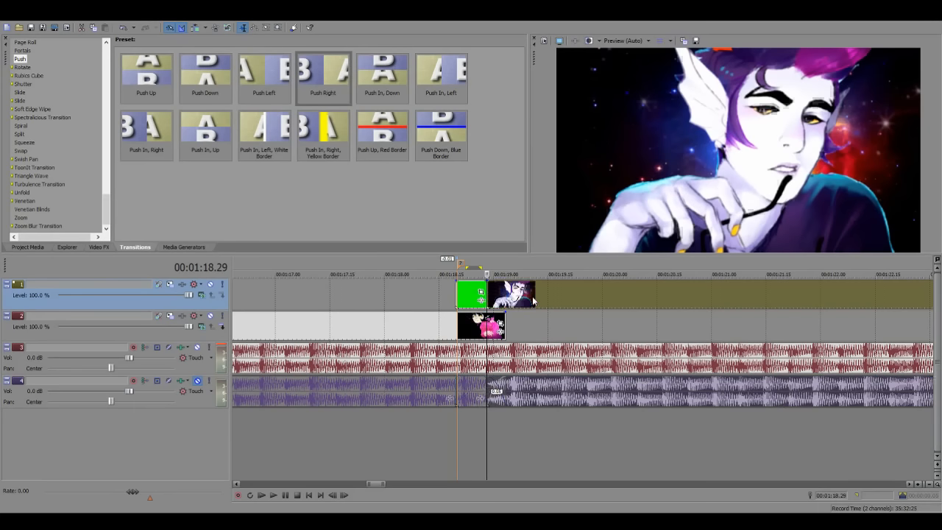
Move the split-off remainder down to track 2 and trim the previous part's clip to end where it begins.
drag(525, 297, 524, 319)
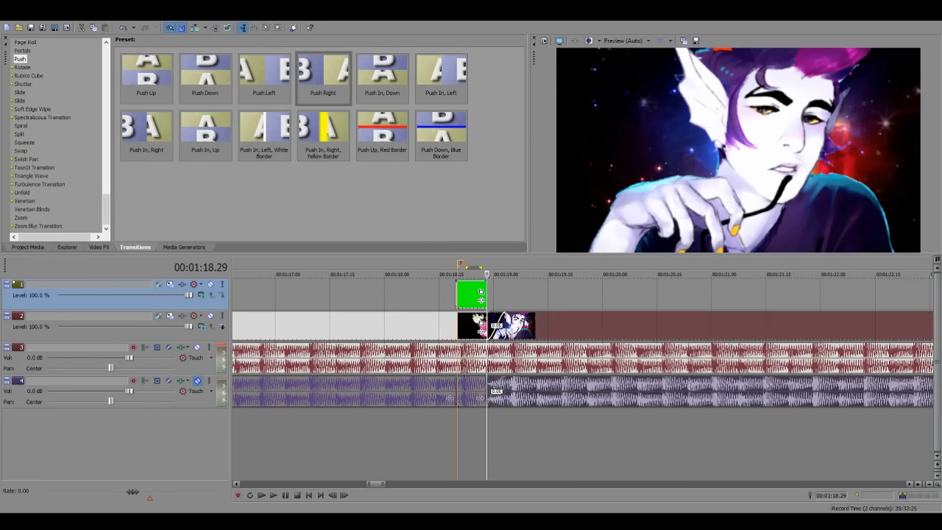
click(504, 321)
scroll(504, 322, up, 3)
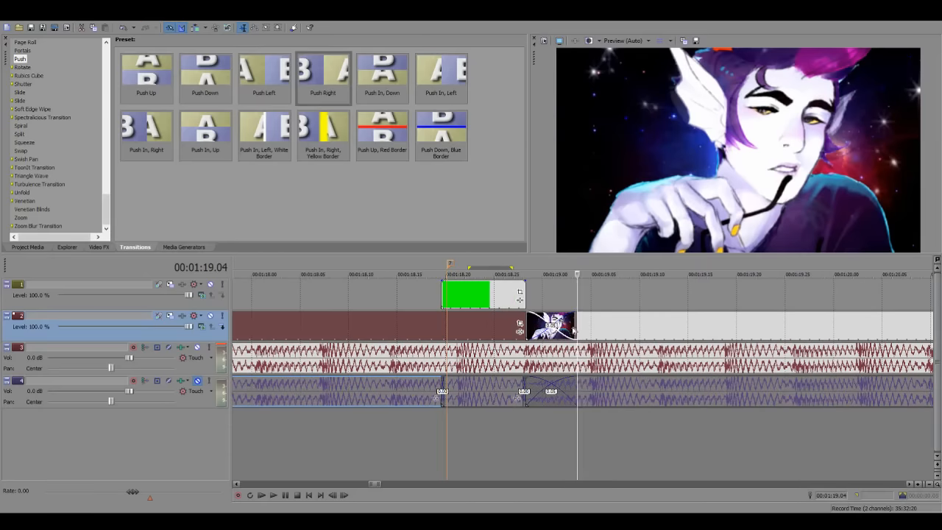
drag(525, 323, 477, 324)
click(463, 421)
click(424, 424)
key(space)
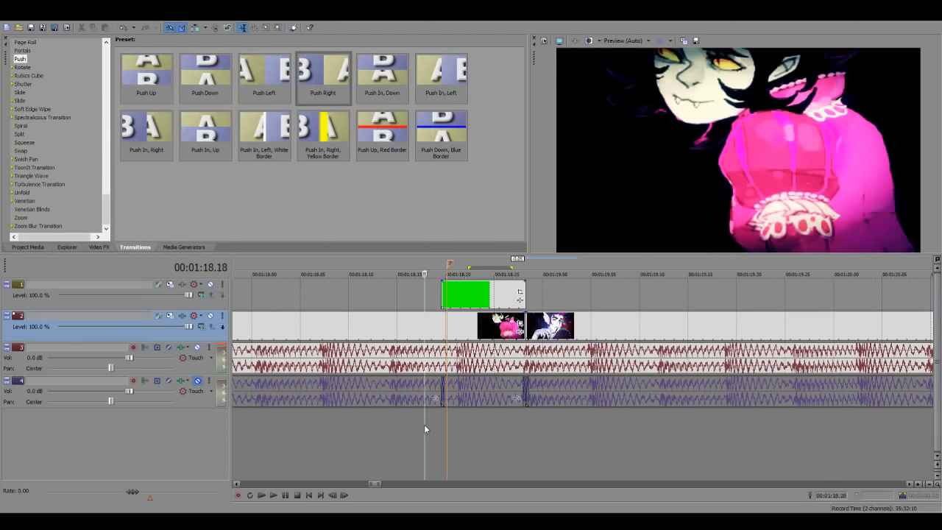
Apply the Green Screen preset of the Chroma Keyer effect to the short green clip on track 1.
click(472, 294)
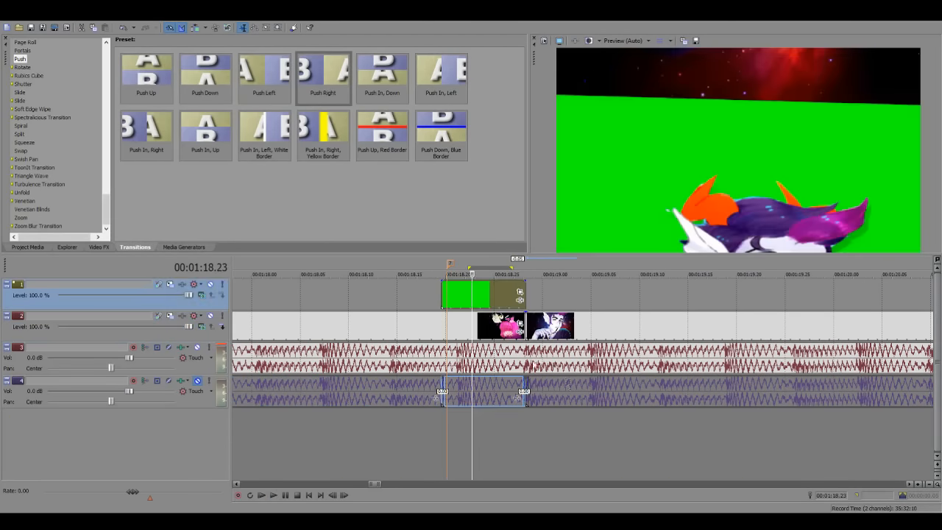
click(97, 247)
scroll(58, 146, down, 2)
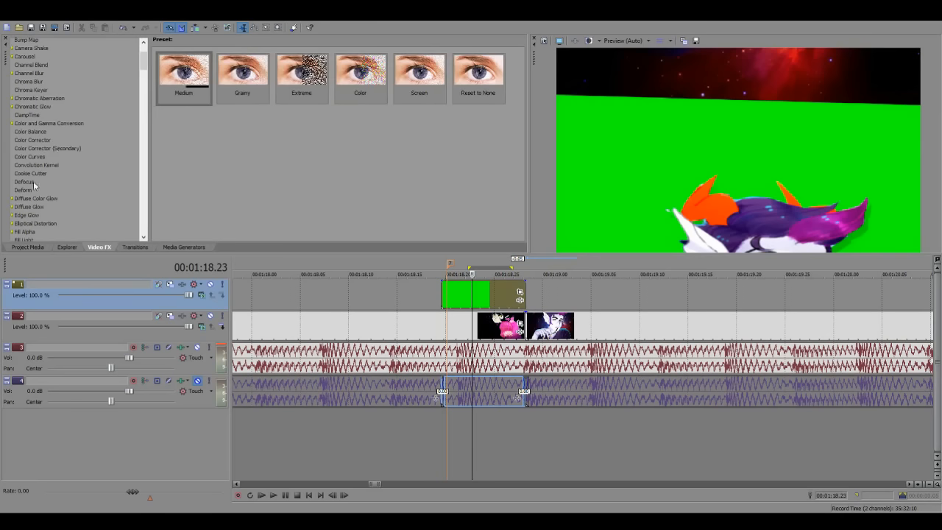
click(31, 90)
drag(260, 71, 475, 294)
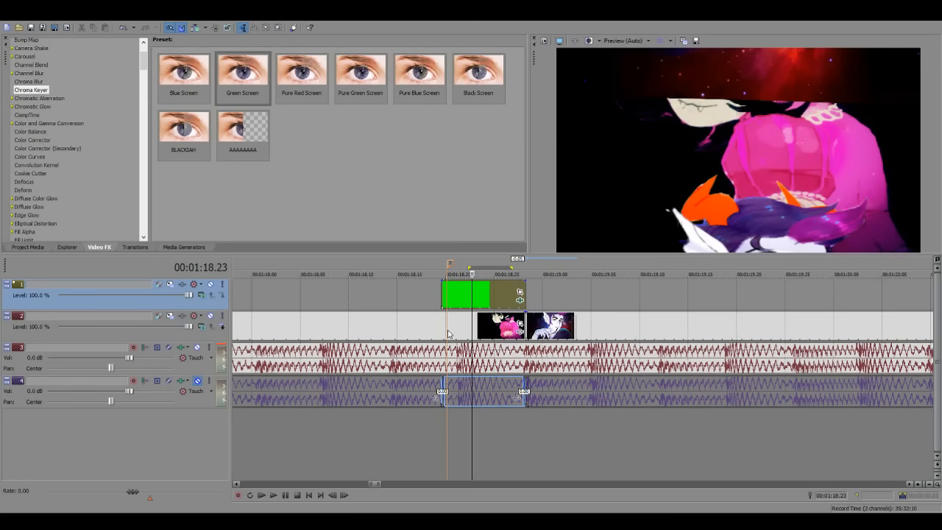
Scrub through the keyed green-screen clip at marker 7 to examine how it reveals the next part.
click(439, 382)
key(space)
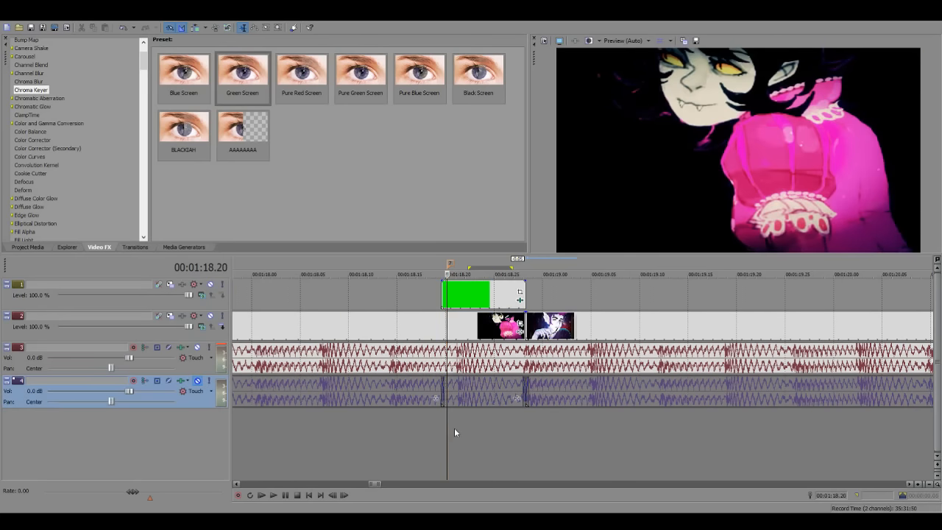
drag(444, 425, 455, 415)
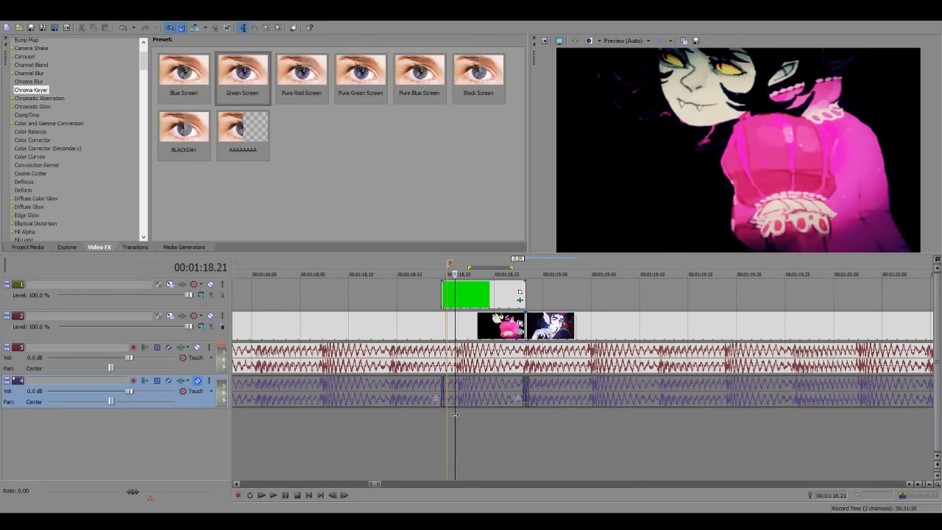
mouse_move(456, 432)
mouse_down()
mouse_move(441, 431)
mouse_move(450, 430)
mouse_up()
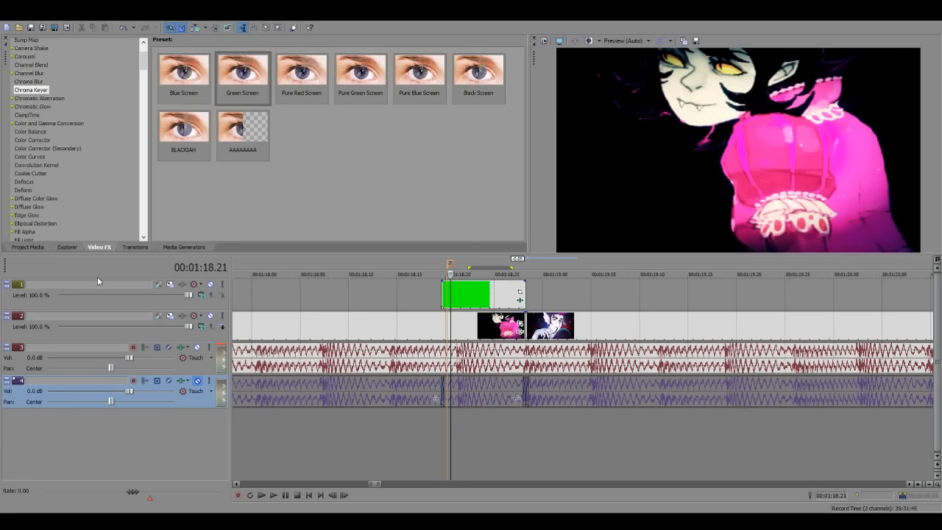
drag(448, 426, 410, 414)
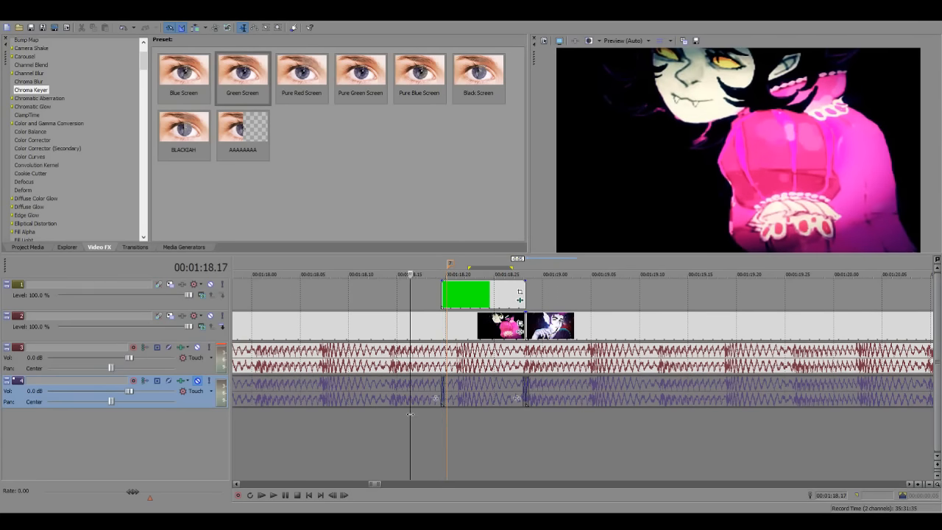
key(space)
key(space)
drag(409, 427, 588, 427)
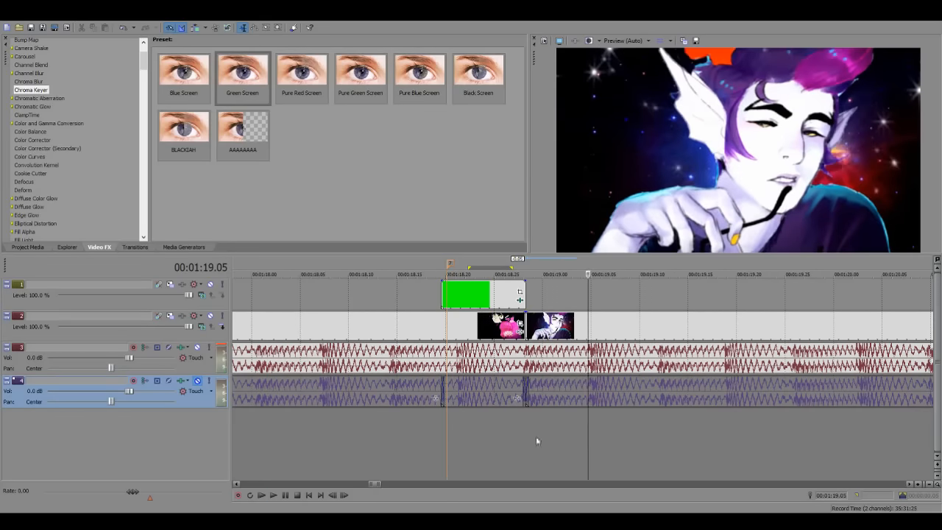
Play the transition at marker 7 from just before the keyed clip into the following part.
click(384, 423)
key(space)
scroll(384, 421, down, 5)
key(space)
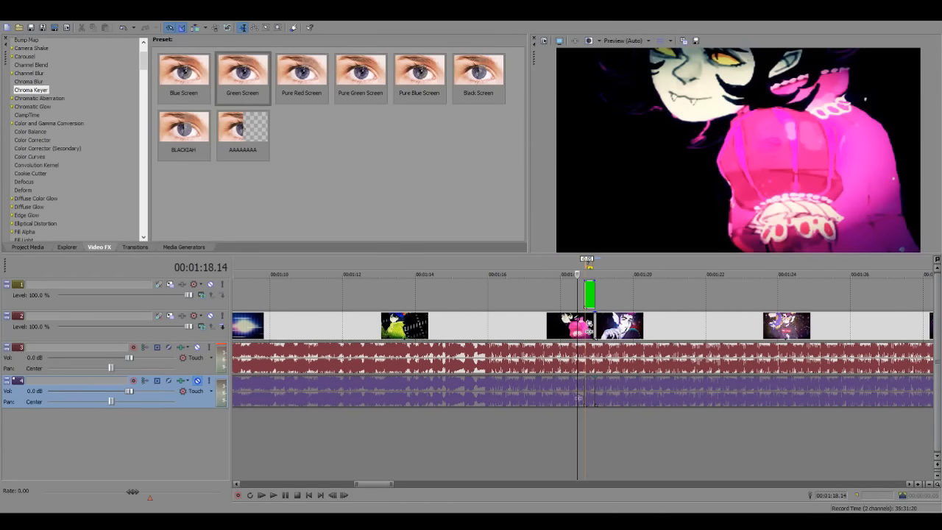
scroll(845, 381, down, 2)
click(761, 290)
click(580, 419)
key(space)
key(space)
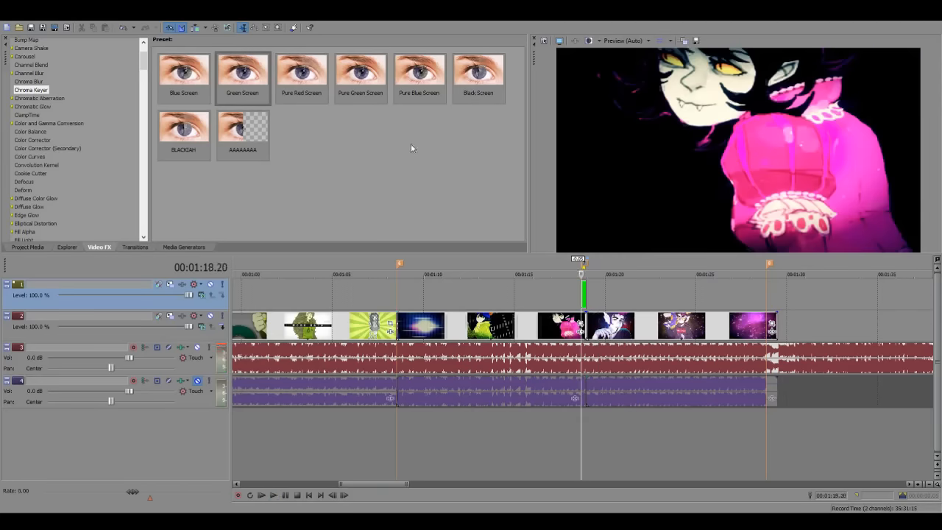
scroll(386, 395, down, 2)
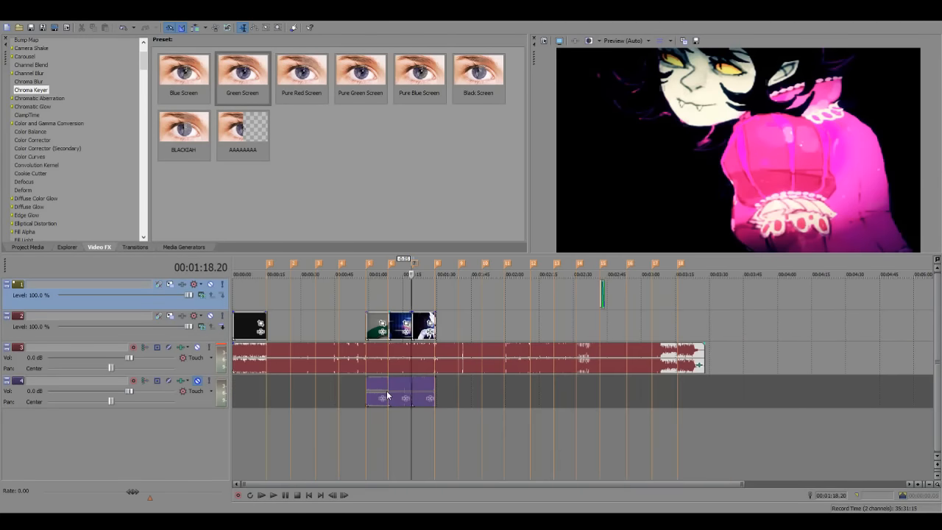
scroll(440, 410, up, 2)
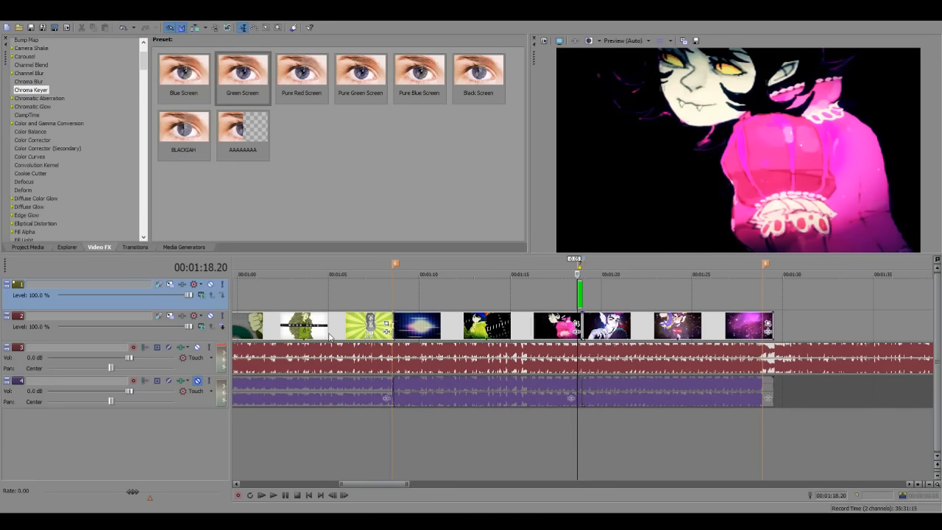
click(392, 329)
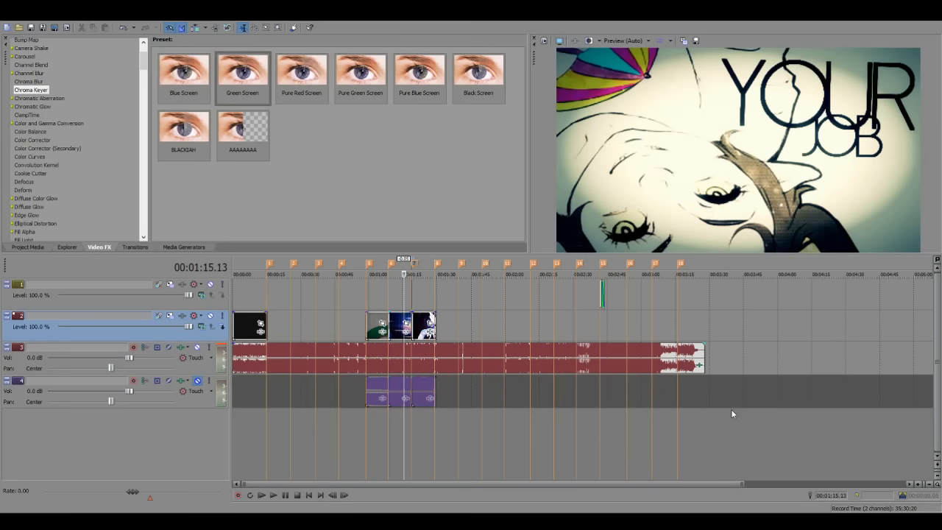
scroll(731, 409, up, 2)
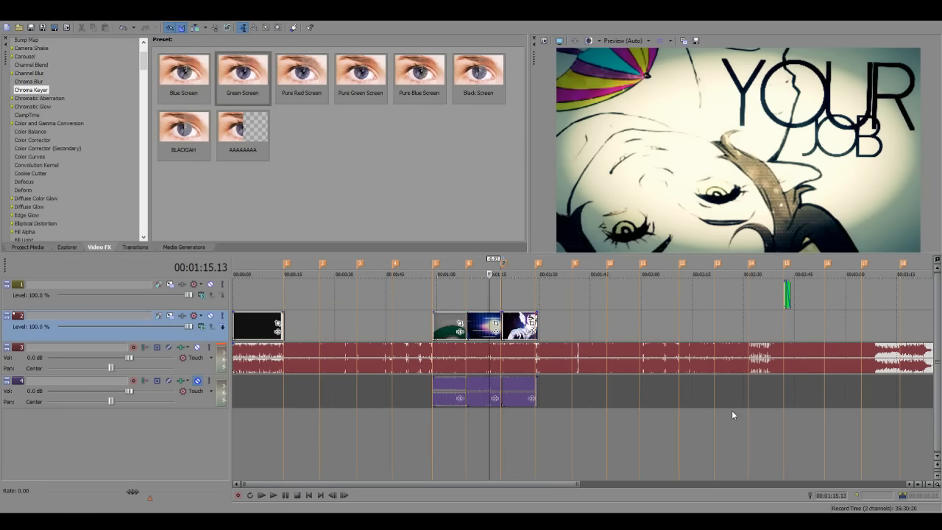